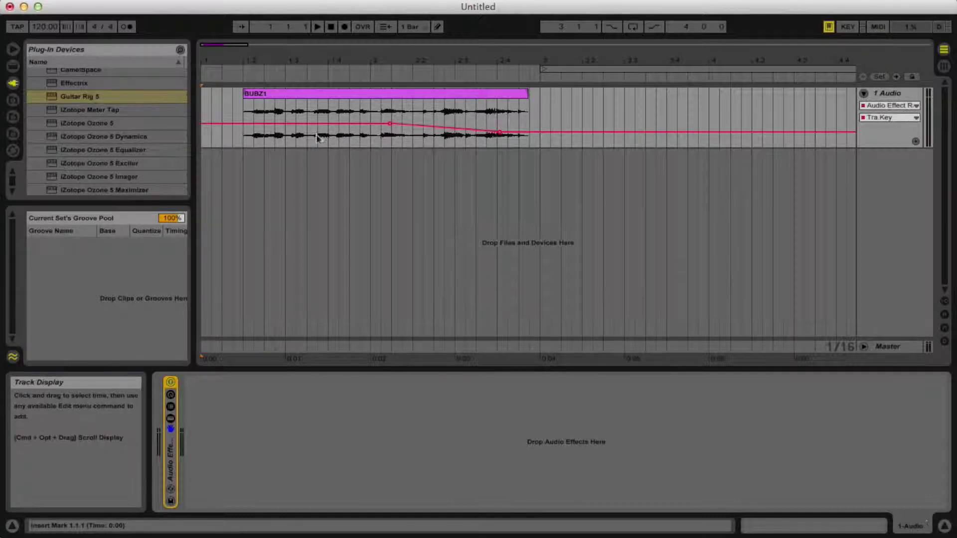
Play the arrangement from 1.1.2, then stop and return the song position to 1.1.1
left_click(228, 110)
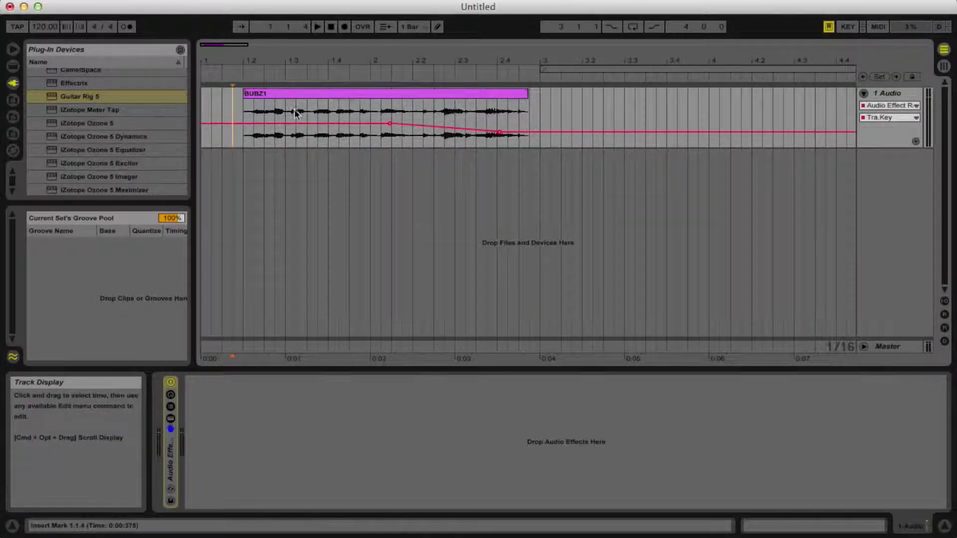
left_click(213, 100)
key("space")
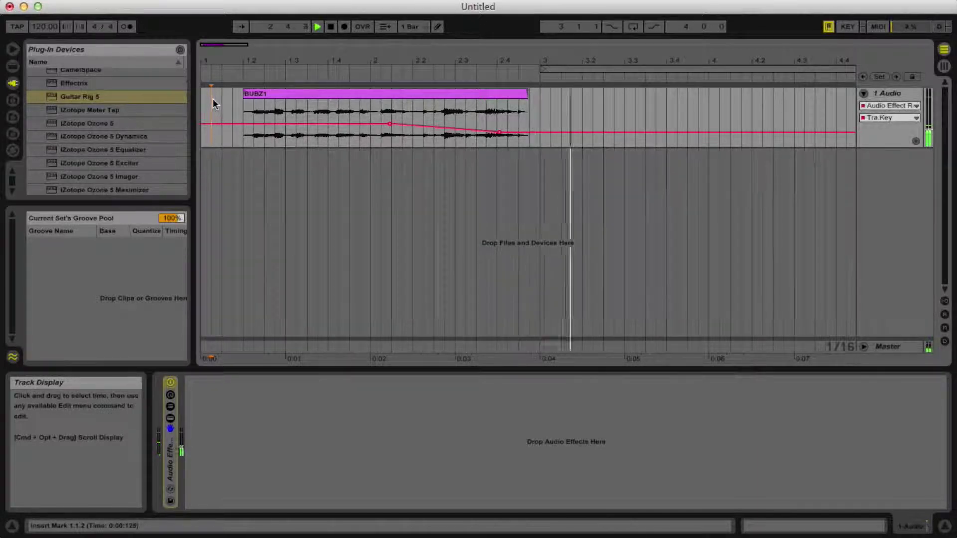
left_click(331, 27)
left_click(333, 28)
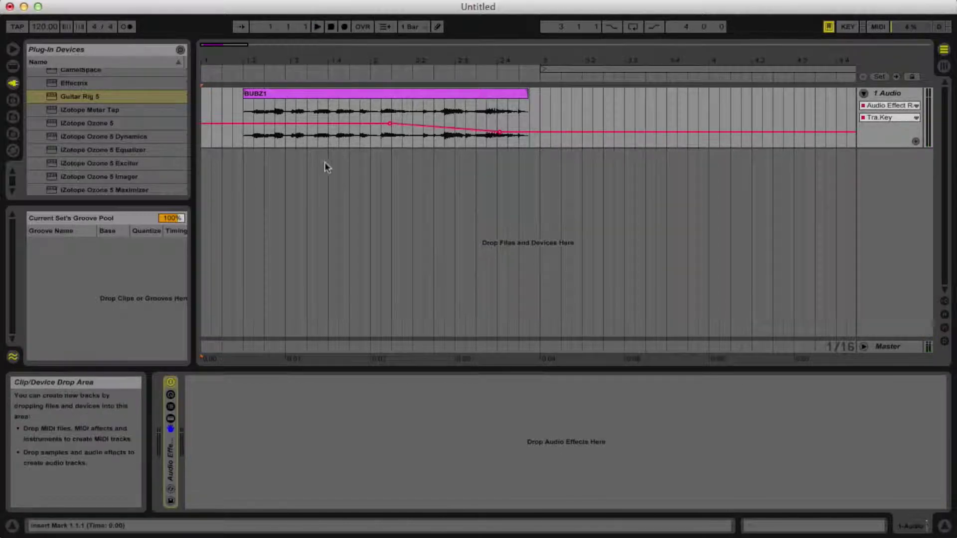
Create a new 2 Audio track below 1 Audio and copy the BUBZ1 clip into it
left_click(866, 190)
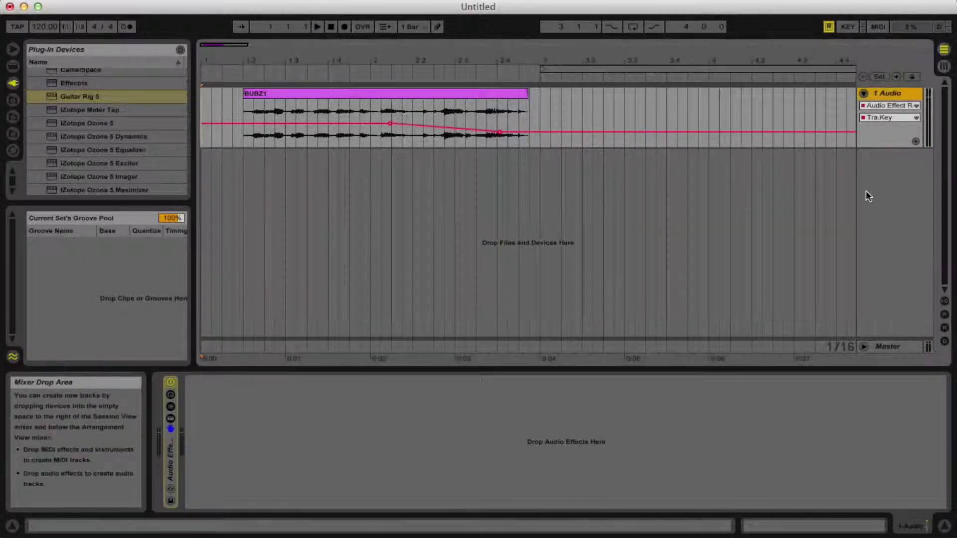
key("super+t")
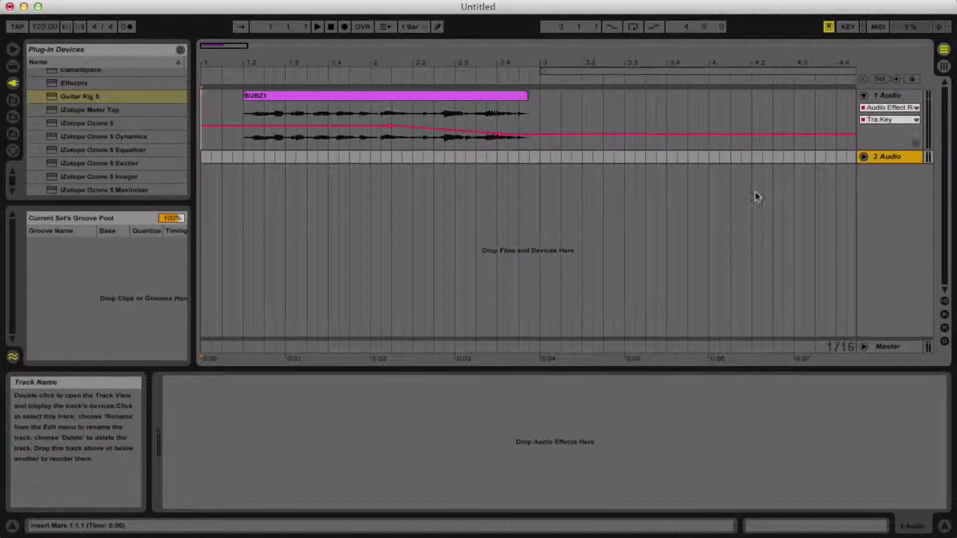
left_click(863, 156)
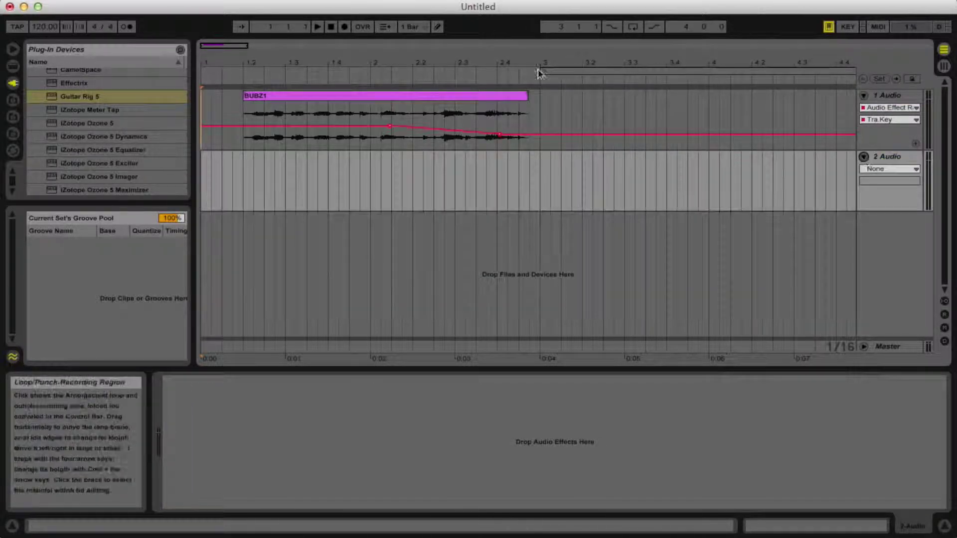
left_click(456, 101)
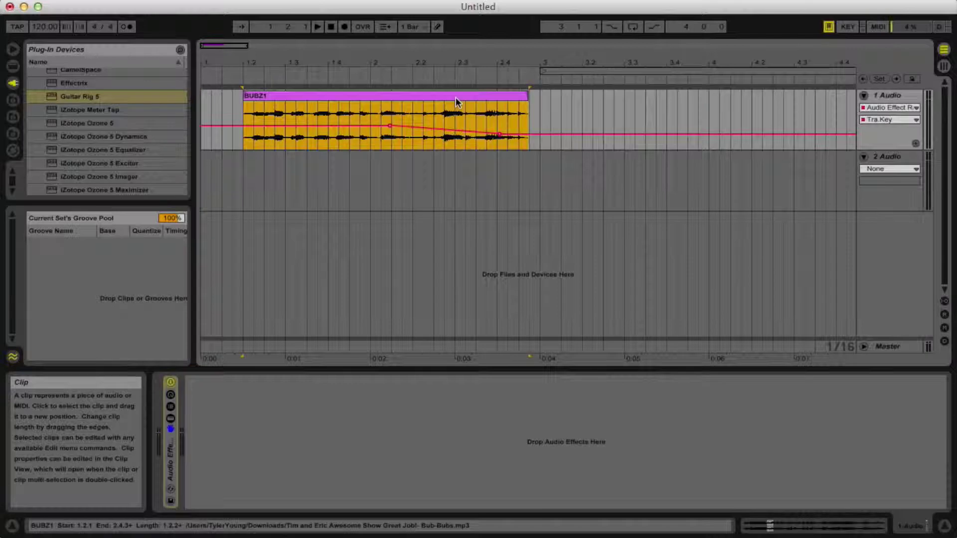
left_click_drag(457, 101, 455, 154)
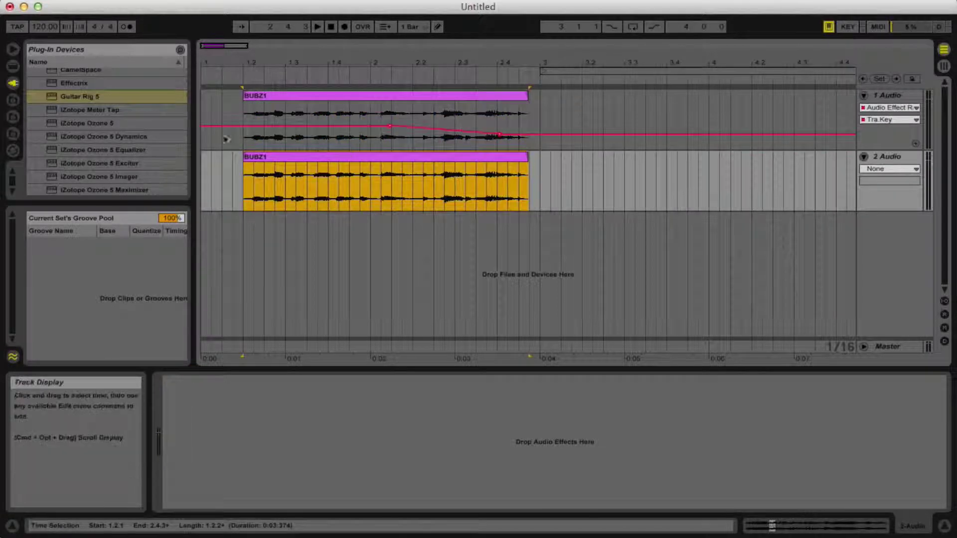
Add an Audio Effect Rack to track 2 and load Guitar Rig 5 inside it
left_click(13, 65)
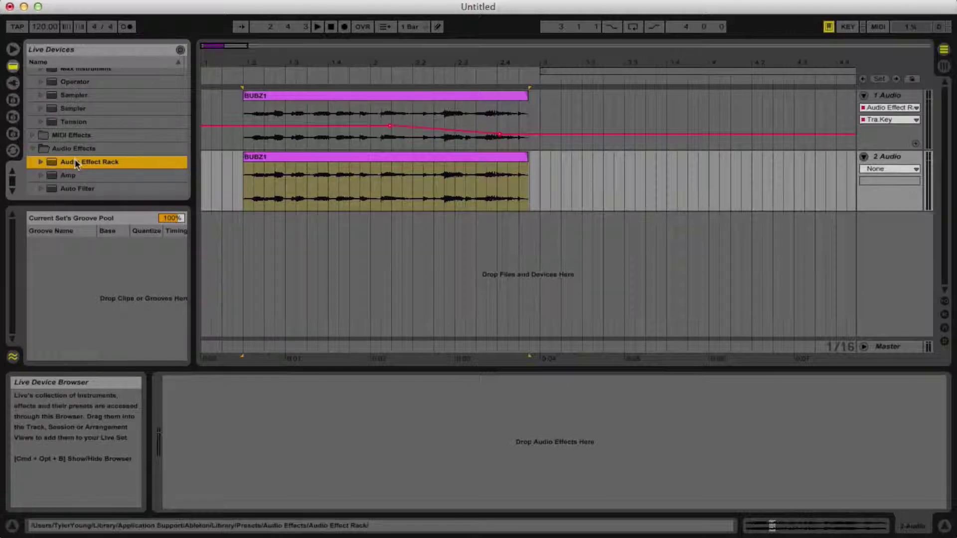
left_click_drag(75, 161, 314, 417)
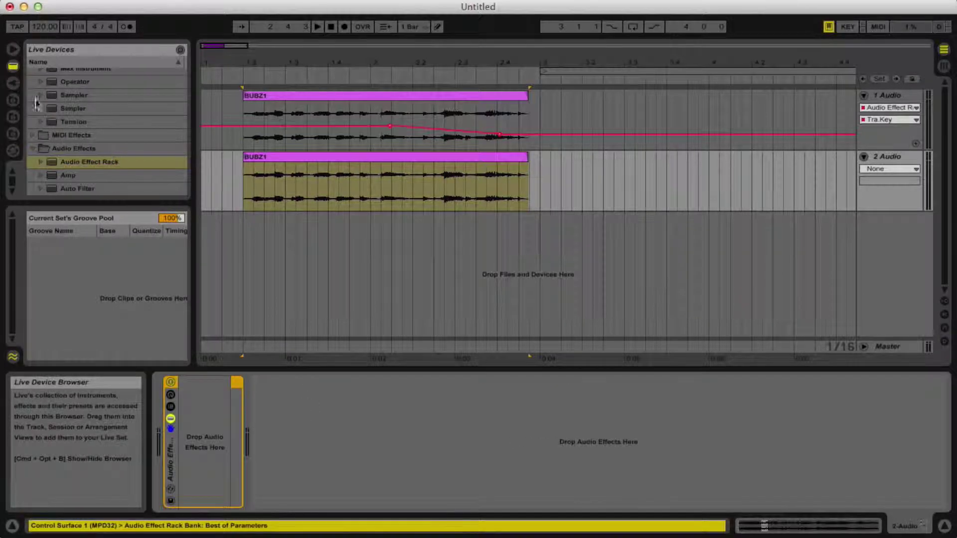
left_click(13, 83)
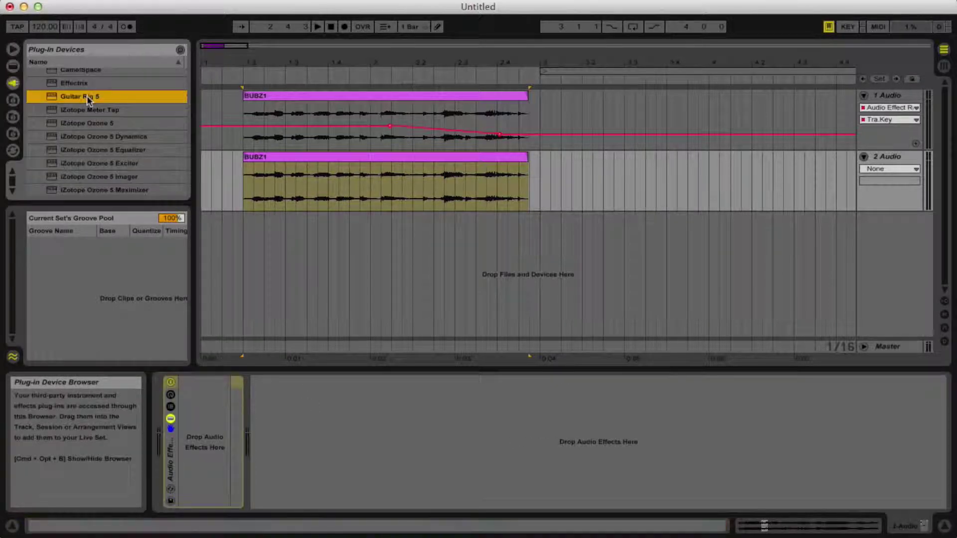
left_click_drag(89, 99, 201, 429)
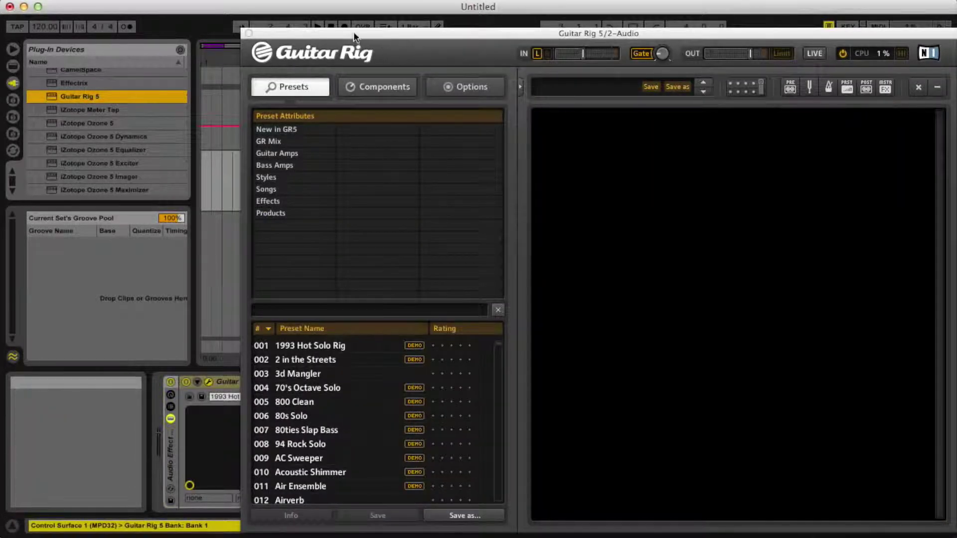
Load the Transpose Stretch component from Guitar Rig's Pitch category into the rig
left_click(376, 91)
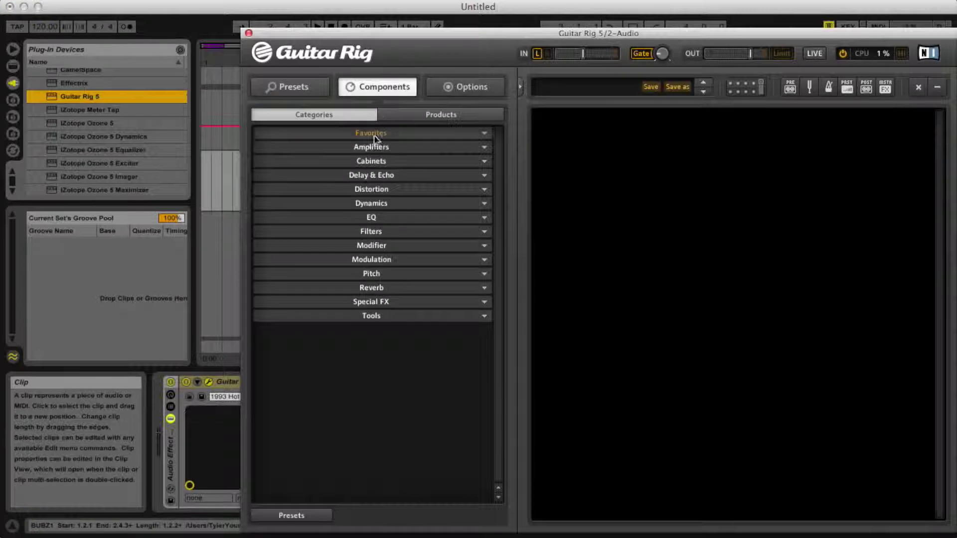
left_click(375, 277)
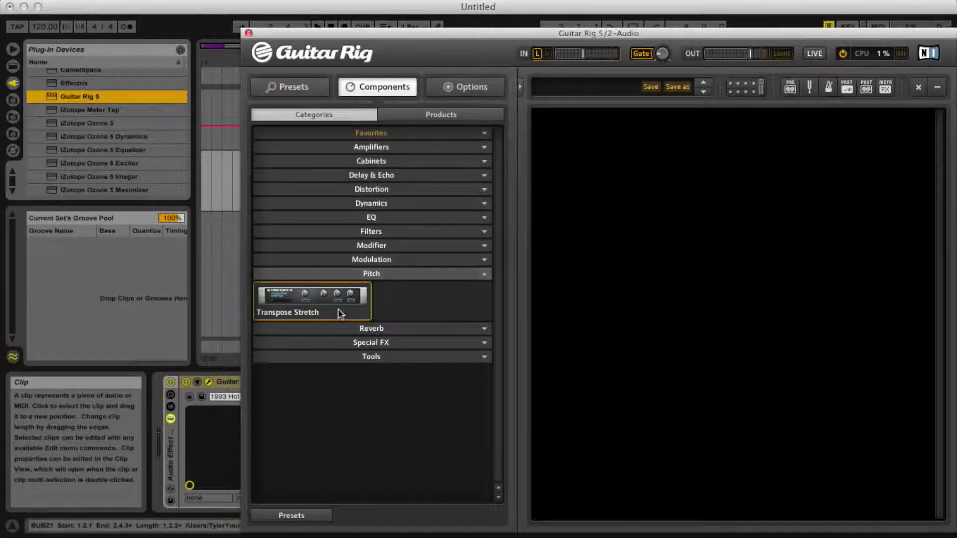
left_click_drag(338, 309, 705, 252)
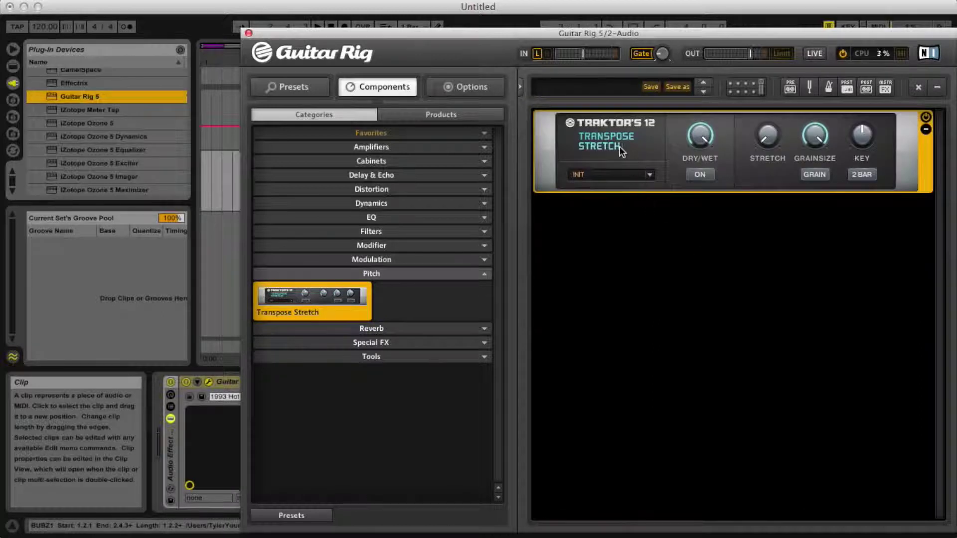
left_click_drag(292, 33, 409, 37)
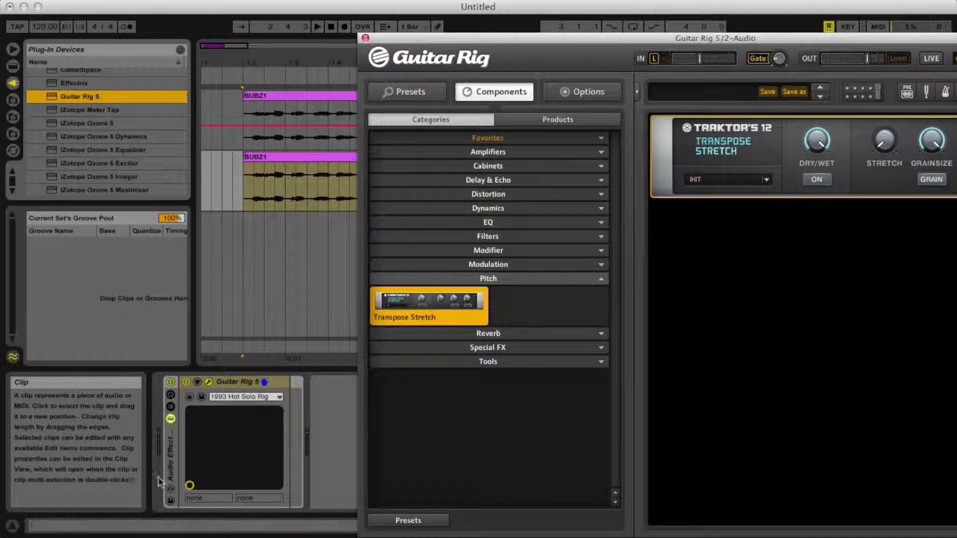
Expose Transpose Stretch's on/off, stretch and key controls as Tra.On, Tra.Stretch, Tra.Key parameters, then close Guitar Rig
left_click(196, 382)
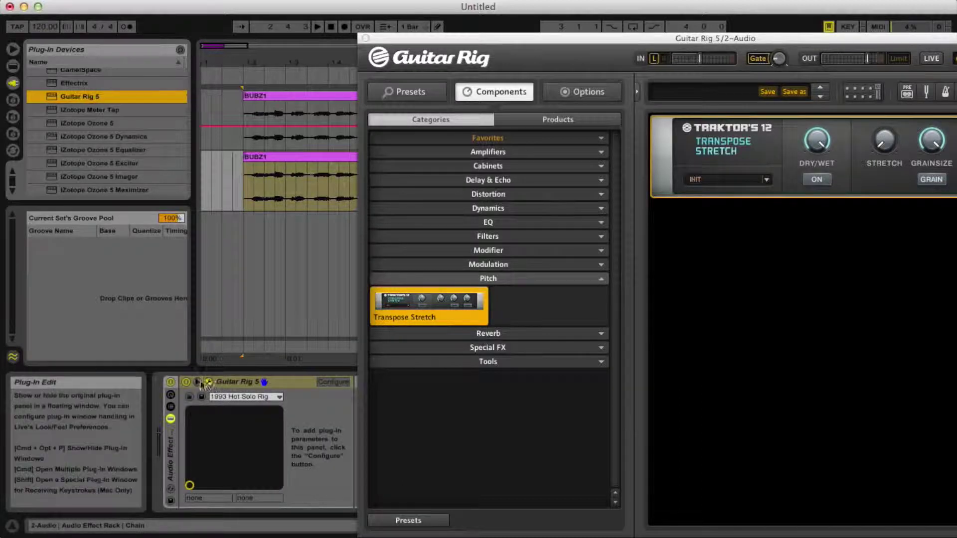
left_click(336, 383)
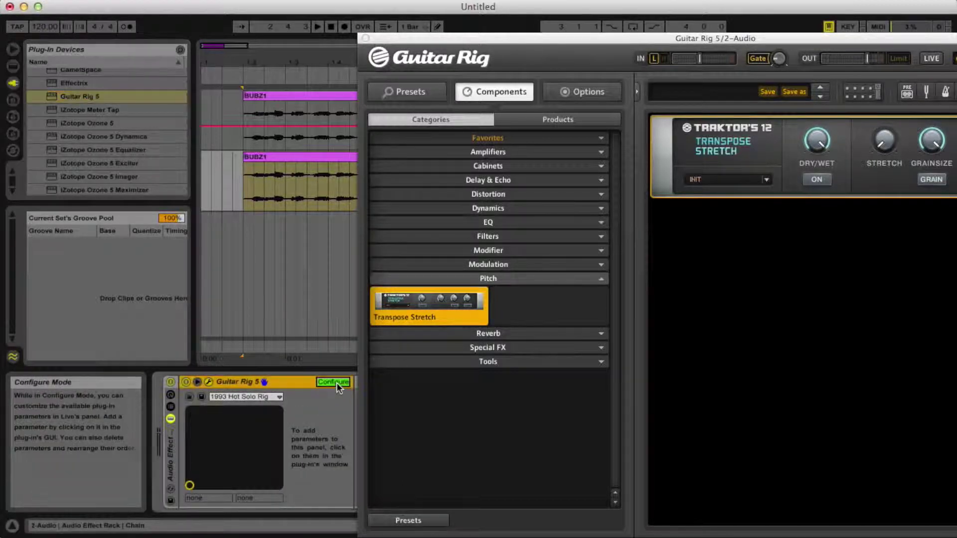
left_click(823, 180)
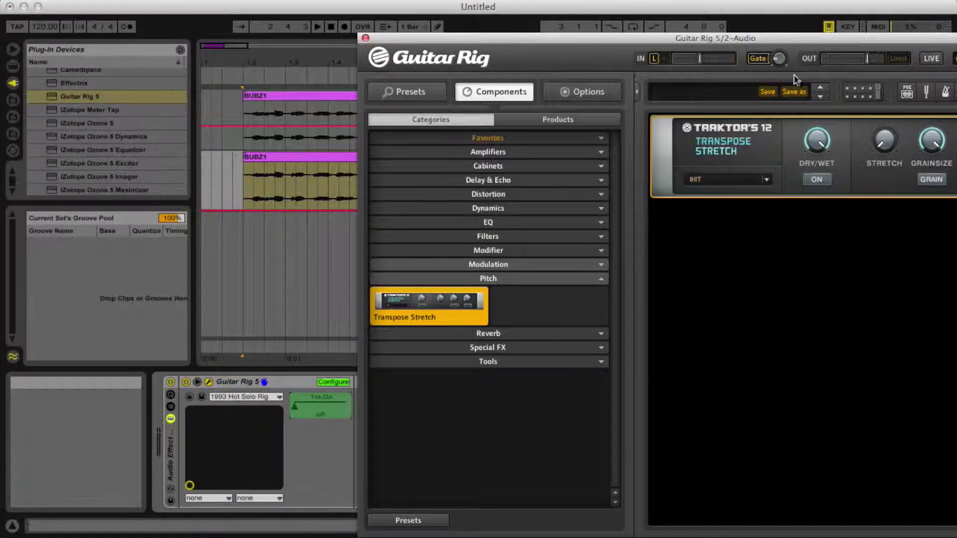
left_click_drag(780, 40, 628, 48)
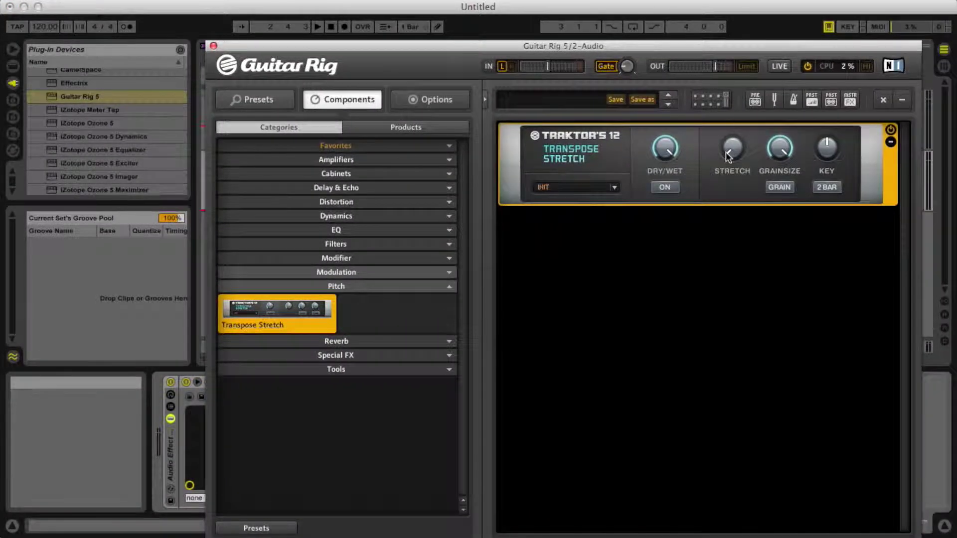
left_click_drag(725, 151, 732, 195)
left_click_drag(729, 154, 737, 245)
left_click(213, 46)
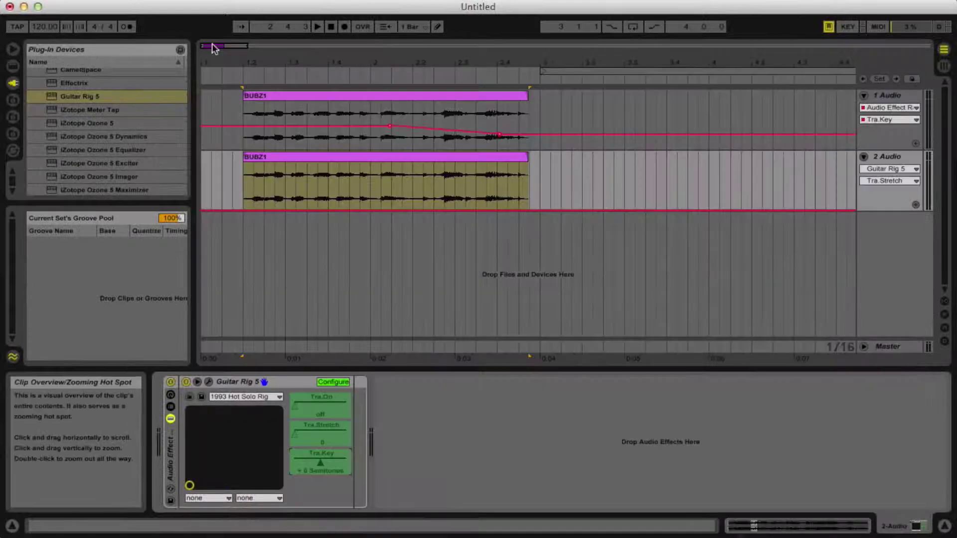
Finish configuring parameters and show the Audio Effect Rack's macro controls
left_click(328, 382)
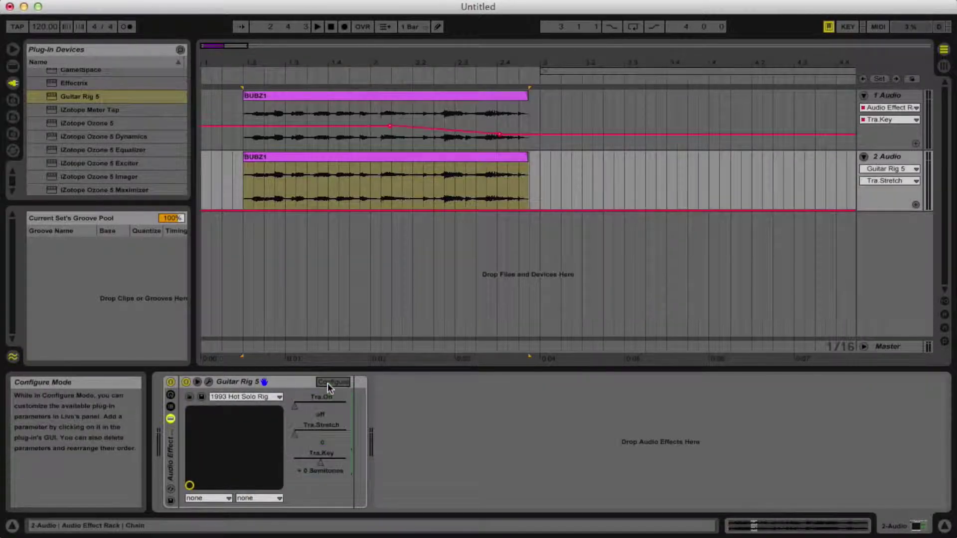
double_click(171, 456)
double_click(170, 453)
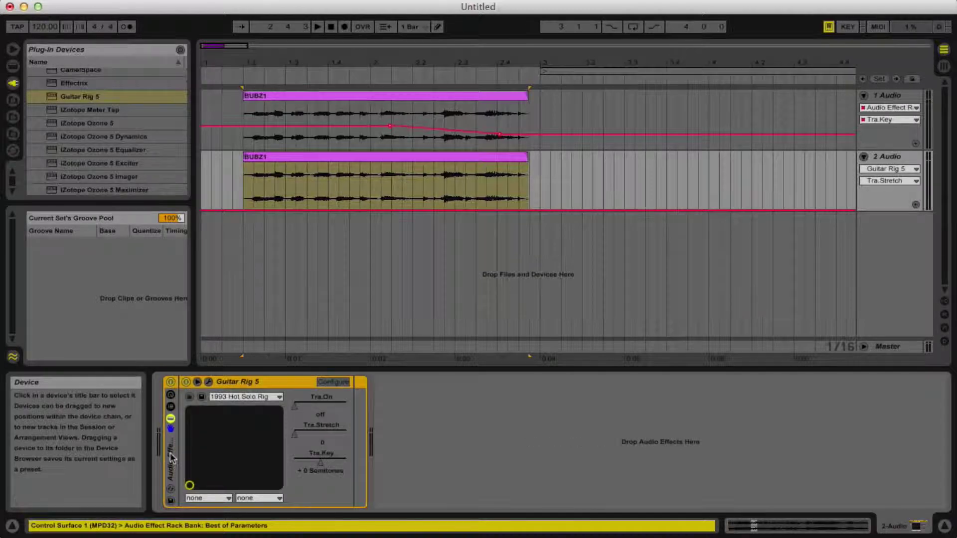
left_click(172, 396)
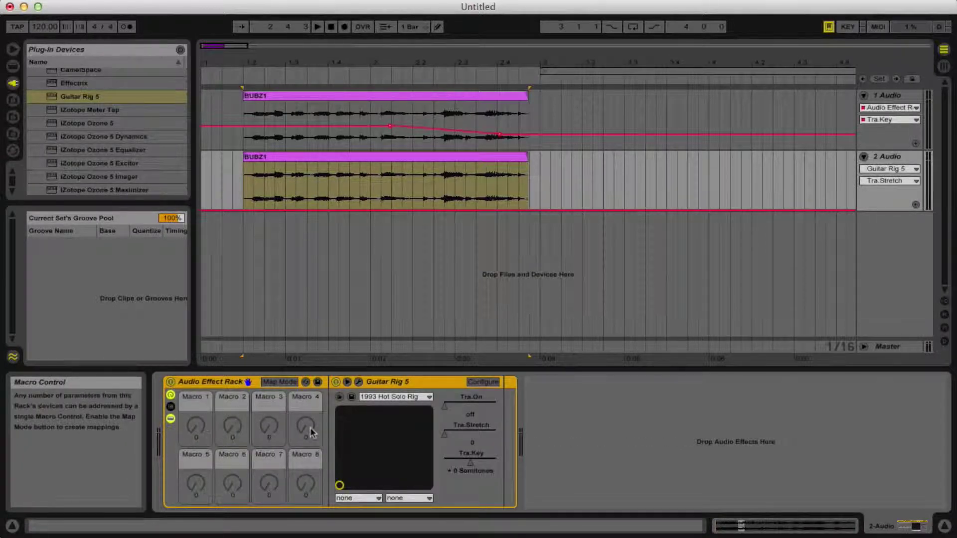
left_click(170, 396)
left_click(170, 396)
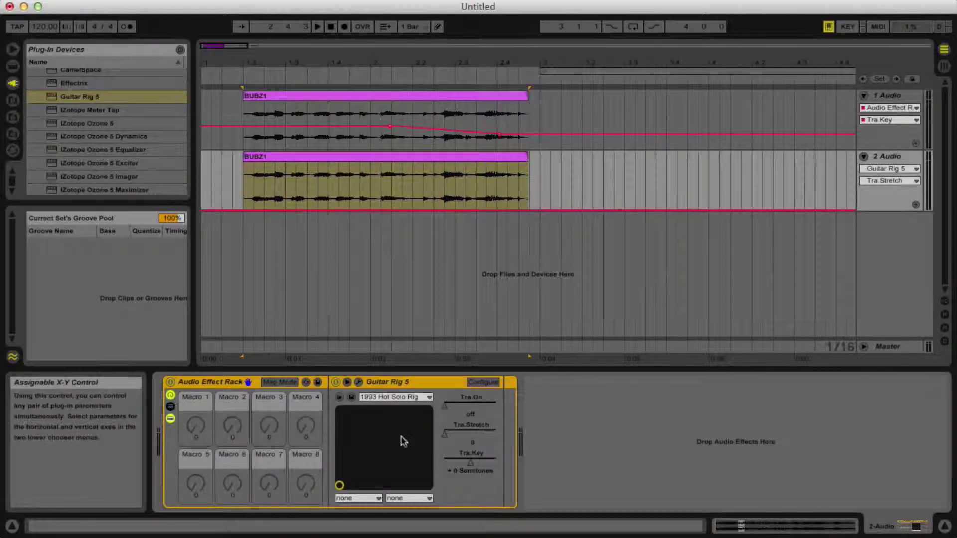
Map Tra.Stretch to Macro 1, Tra.Key to Macro 2 and Tra.On to Macro 3
left_click(280, 381)
left_click(469, 402)
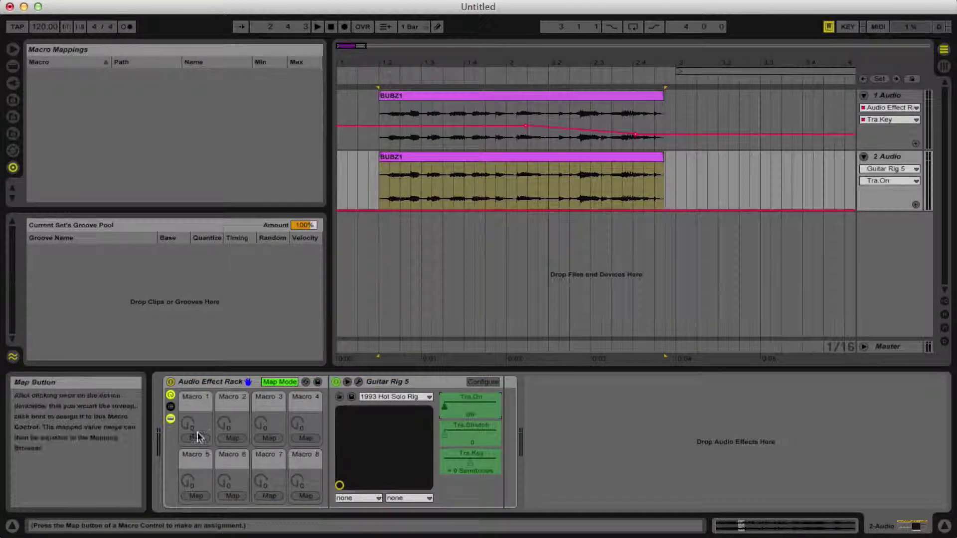
left_click(269, 438)
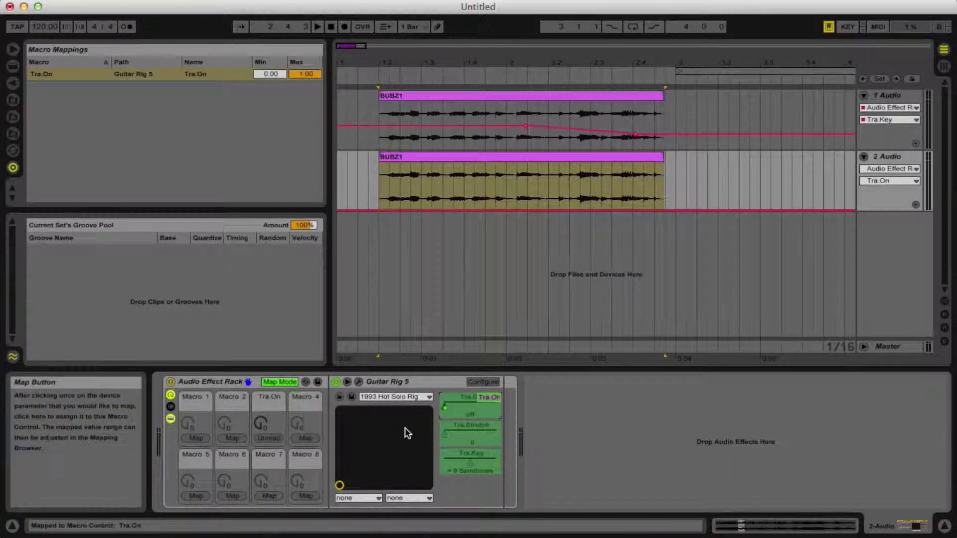
left_click(452, 435)
left_click(202, 441)
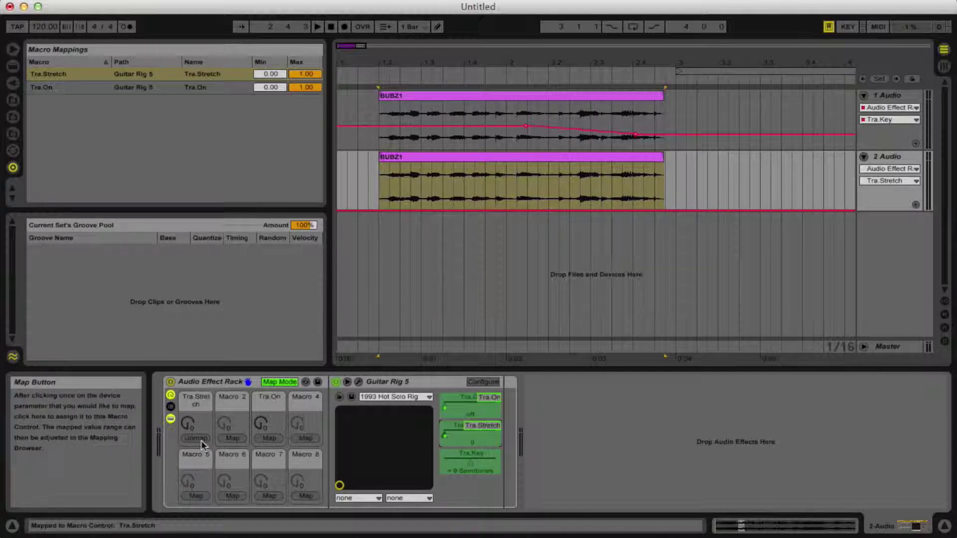
left_click(479, 461)
left_click(234, 437)
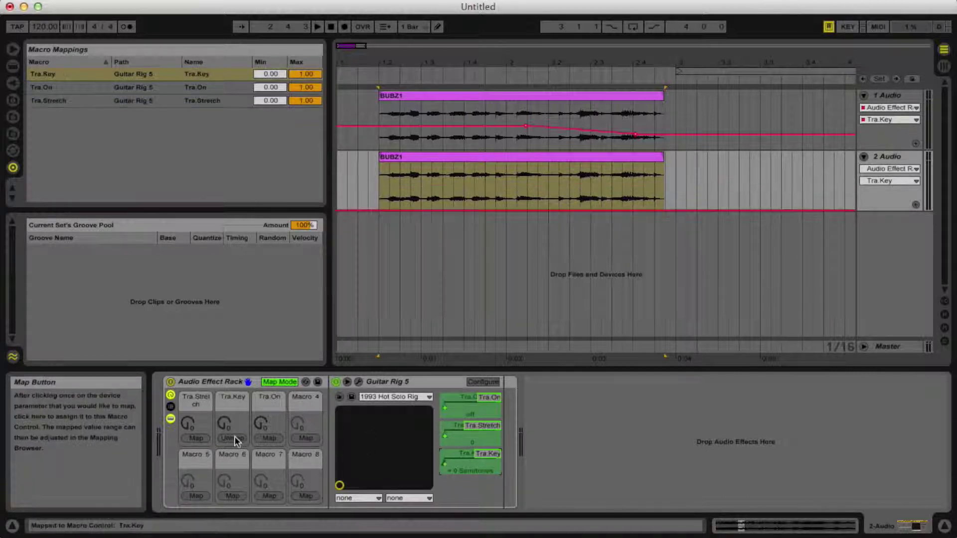
left_click(289, 382)
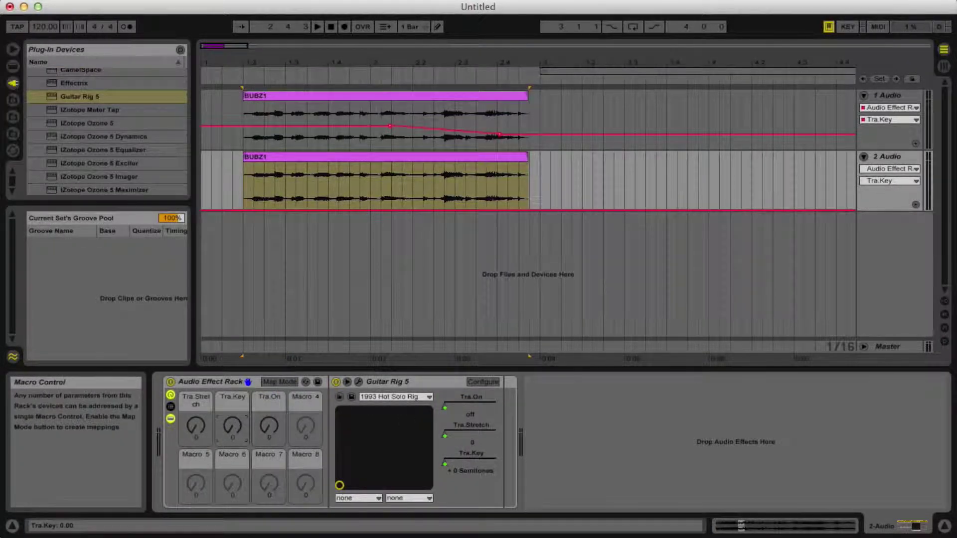
Turn the Tra.Key macro up to 64 and add a first breakpoint on track 2's Tra.Stretch automation
left_click_drag(232, 428, 232, 398)
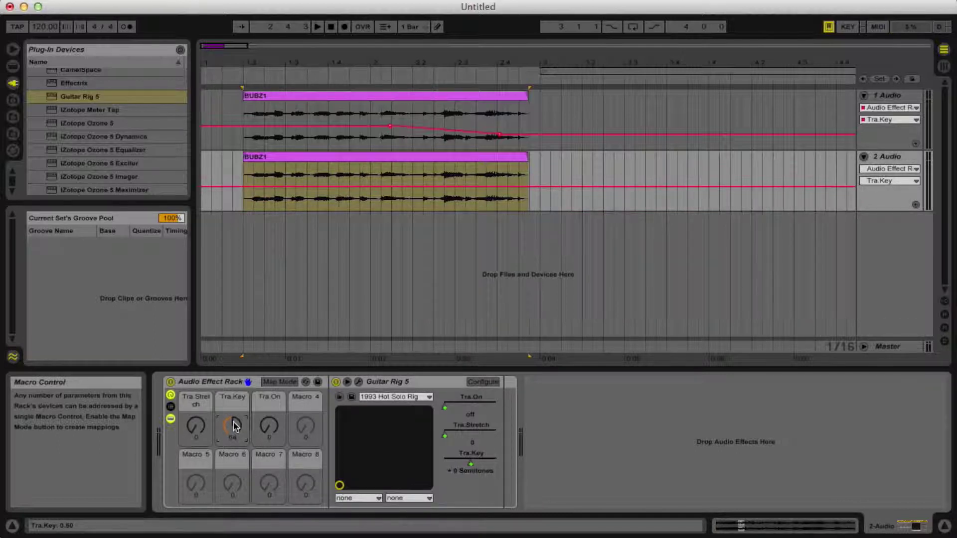
left_click(463, 467)
mouse_move(193, 430)
left_mouse_down()
mouse_move(193, 421)
mouse_move(193, 433)
left_mouse_up()
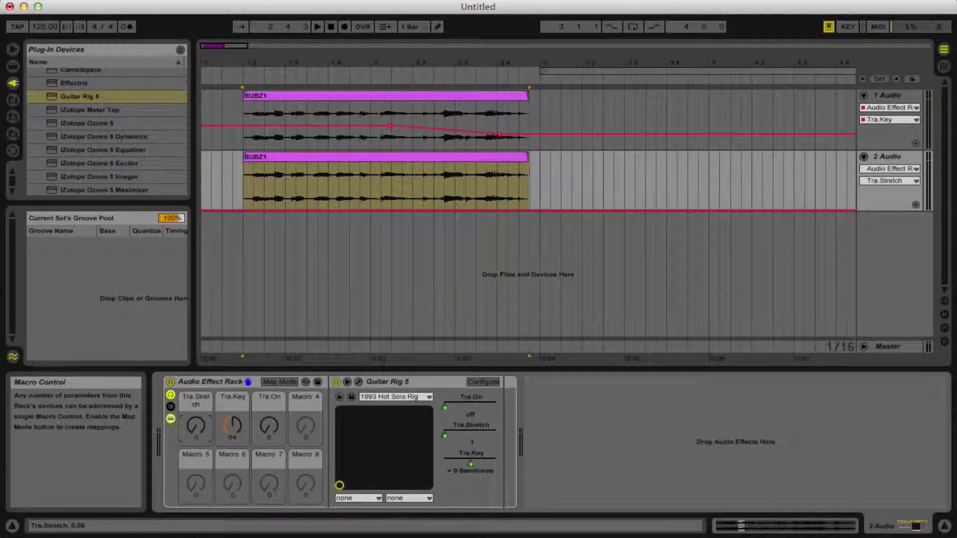
left_click(264, 209)
left_click(265, 209)
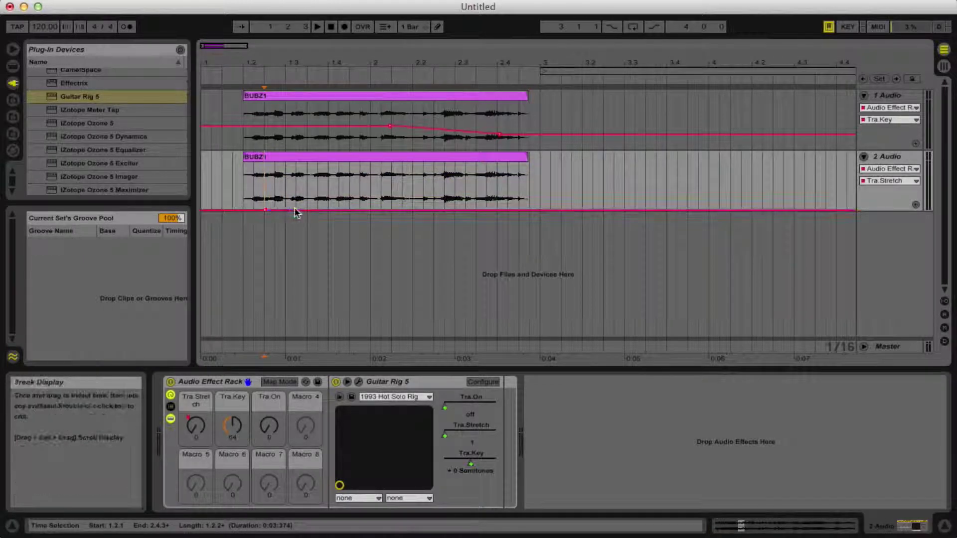
Fold track 1 and shape the Tra.Stretch envelope: rise before bar 2, hold high, fall at clip end
left_click(296, 210)
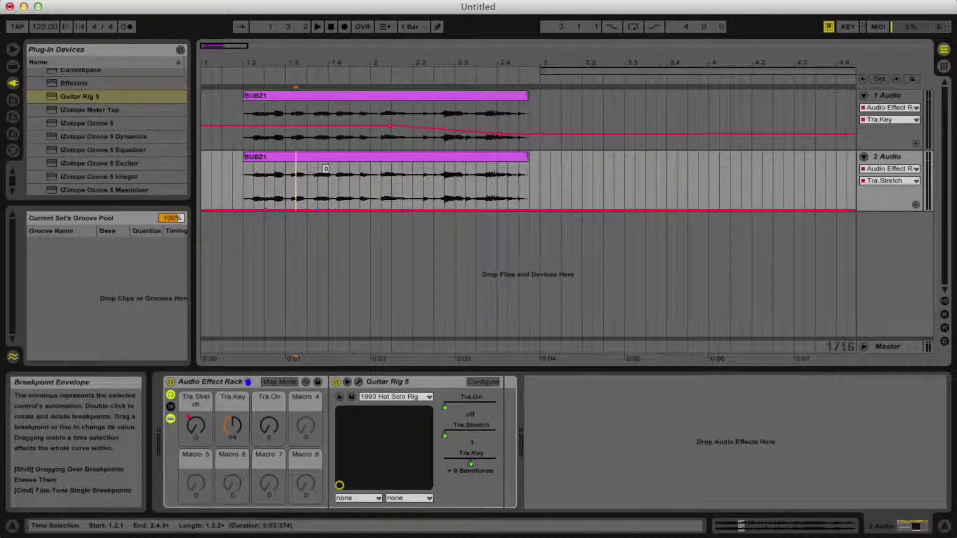
left_click(318, 210)
left_click(348, 212)
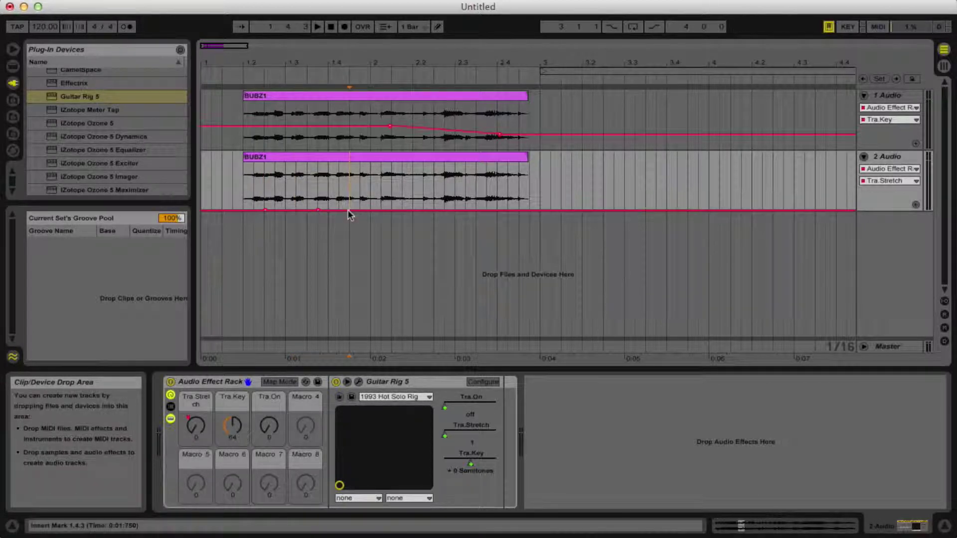
left_click(864, 95)
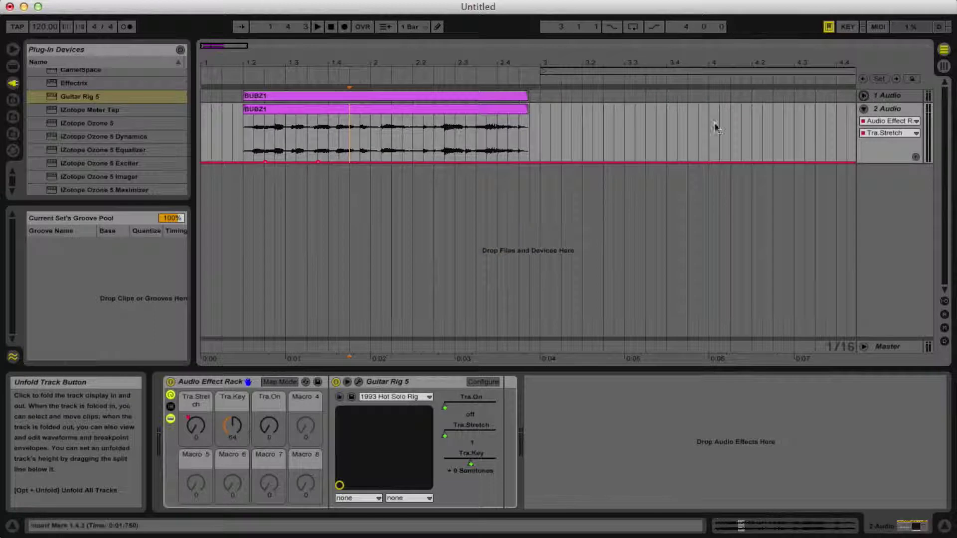
left_click(372, 162)
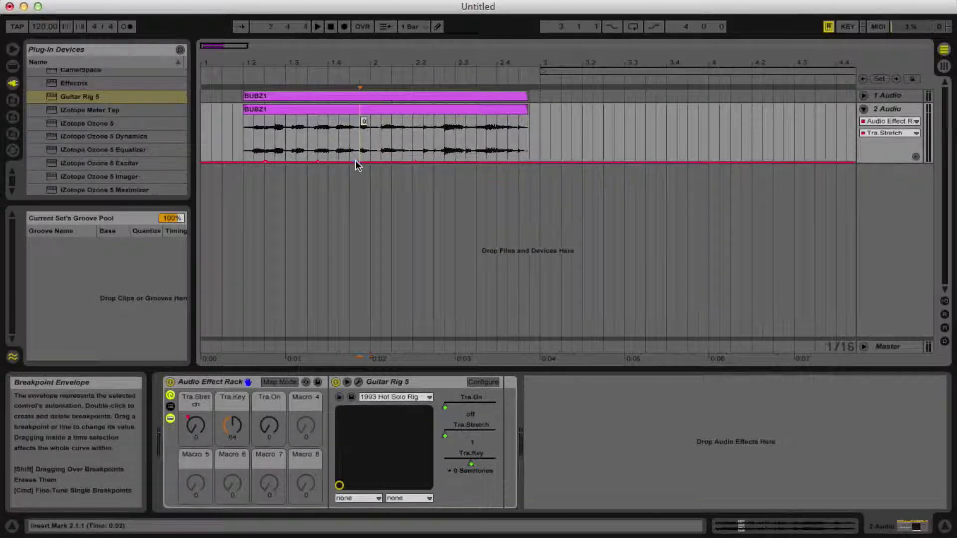
left_click_drag(357, 163, 369, 129)
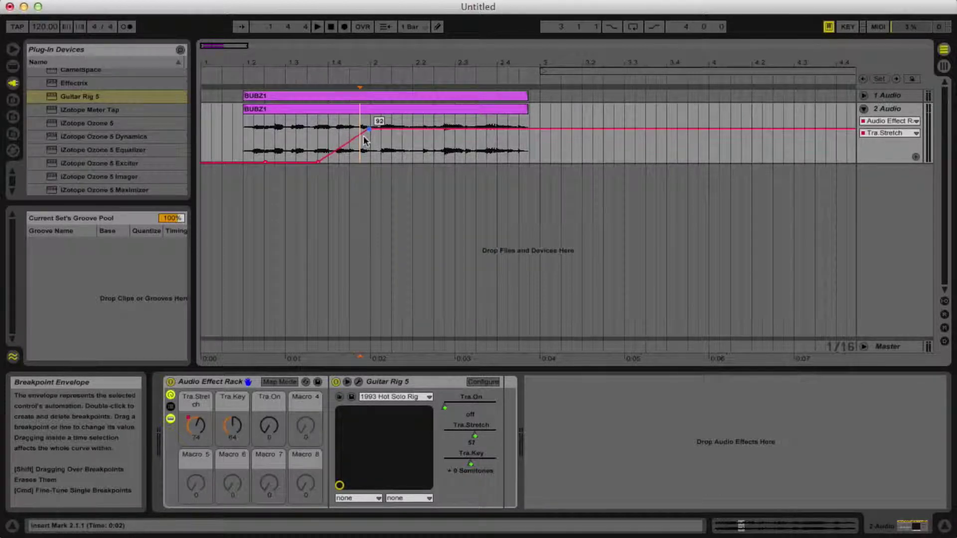
left_click_drag(318, 162, 339, 162)
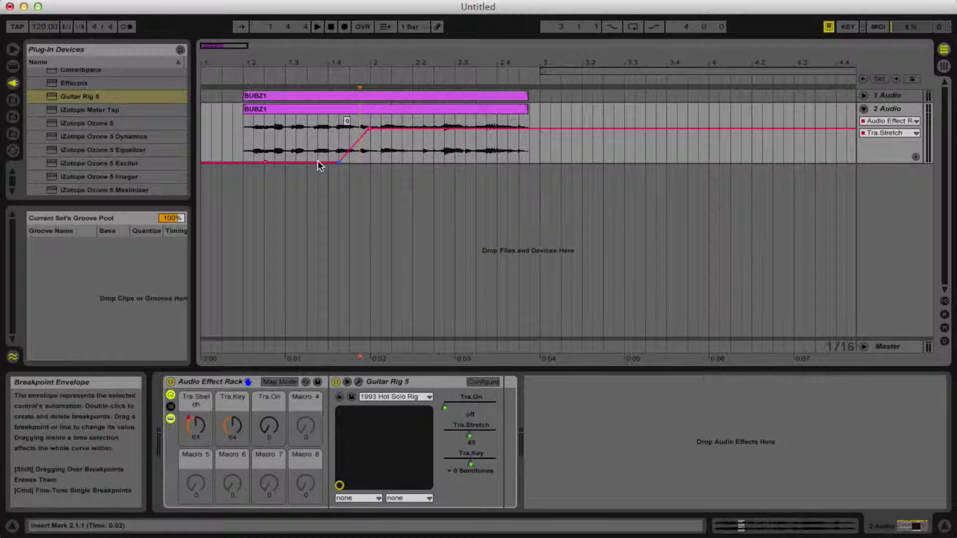
left_click(462, 127)
left_click_drag(518, 129, 522, 146)
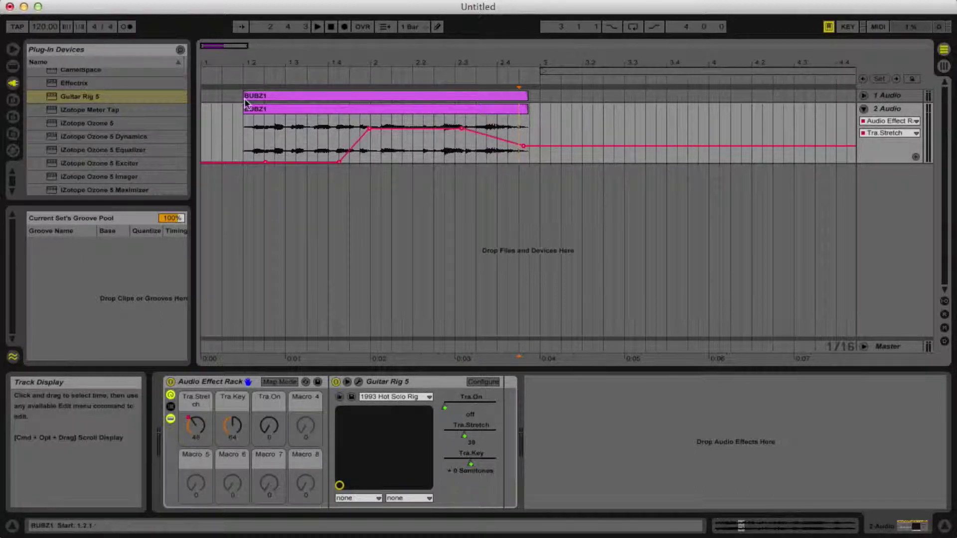
Play the arrangement from the start to audition the Tra.Stretch automation, then stop
left_click(332, 28)
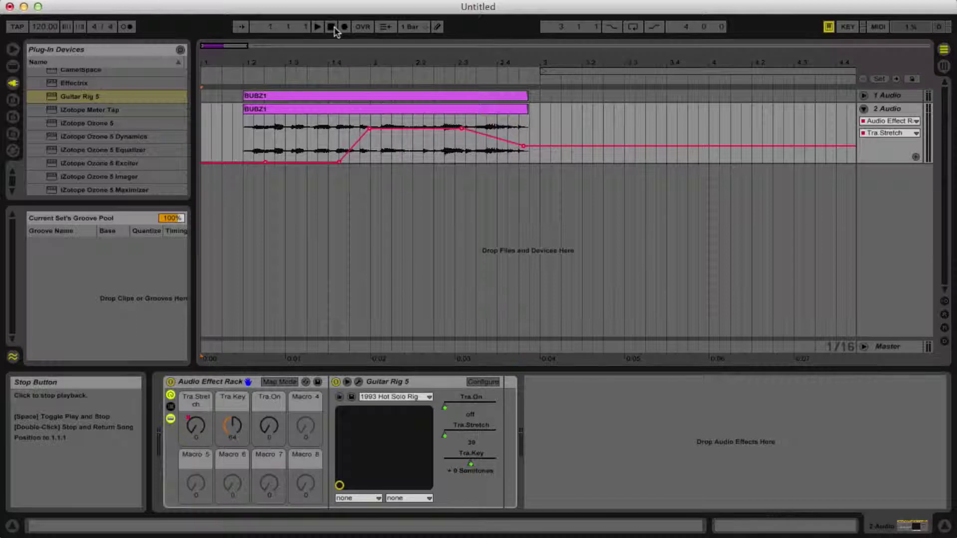
key("Tab")
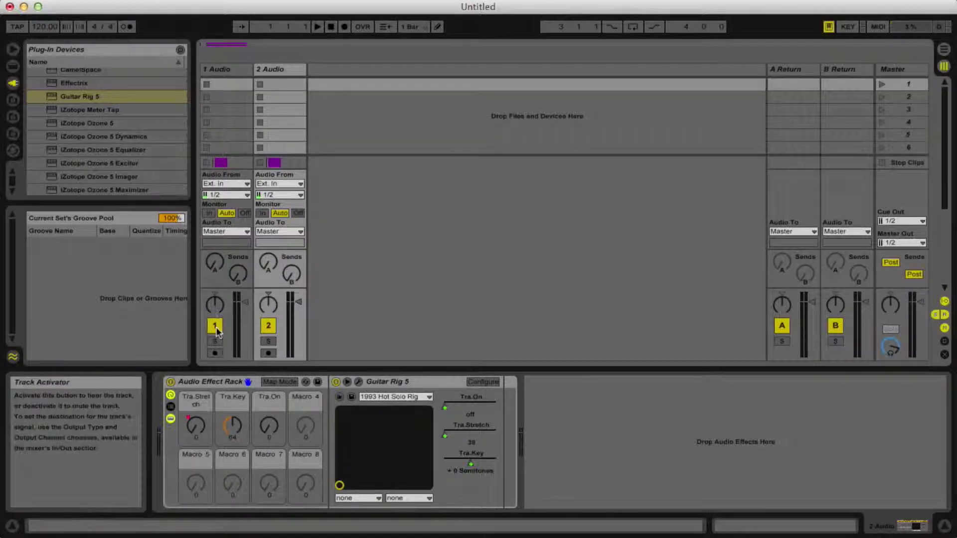
key("Tab")
key("space")
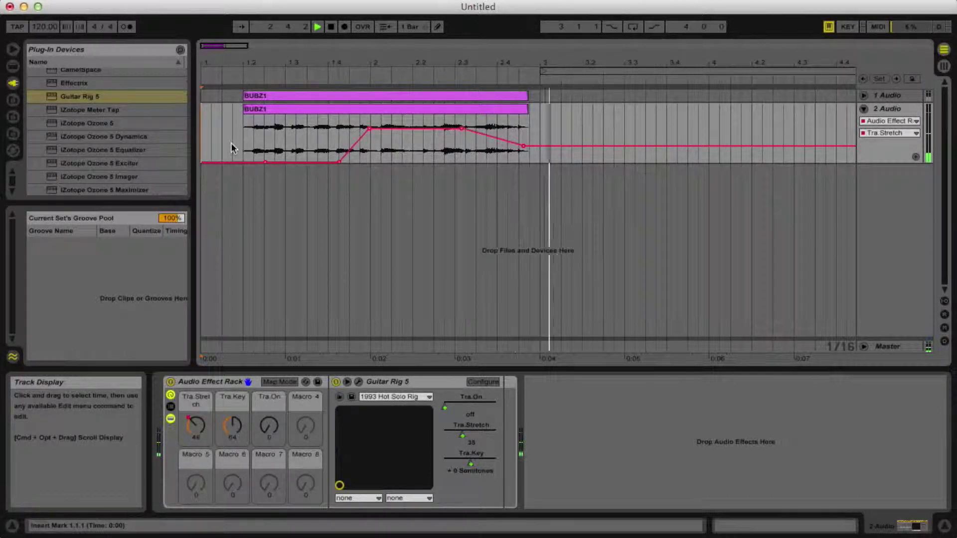
left_click(330, 26)
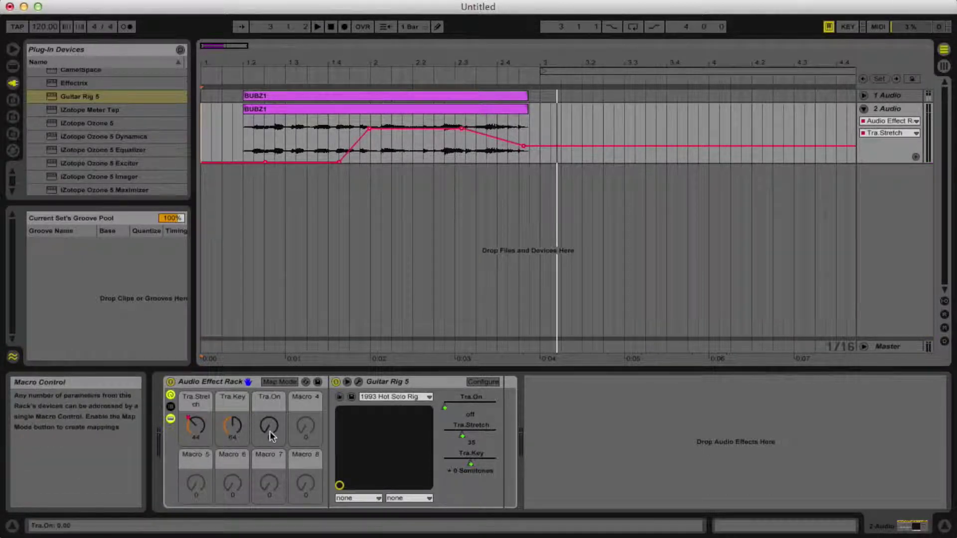
Turn the Tra.On macro fully up to 127 and audition it from the beginning
left_click_drag(270, 432, 270, 379)
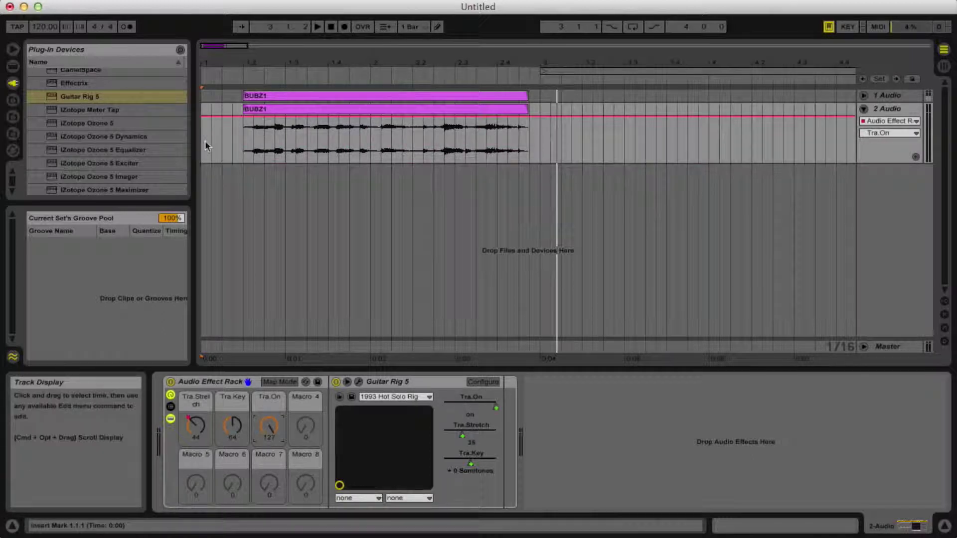
left_click(206, 145)
key("space")
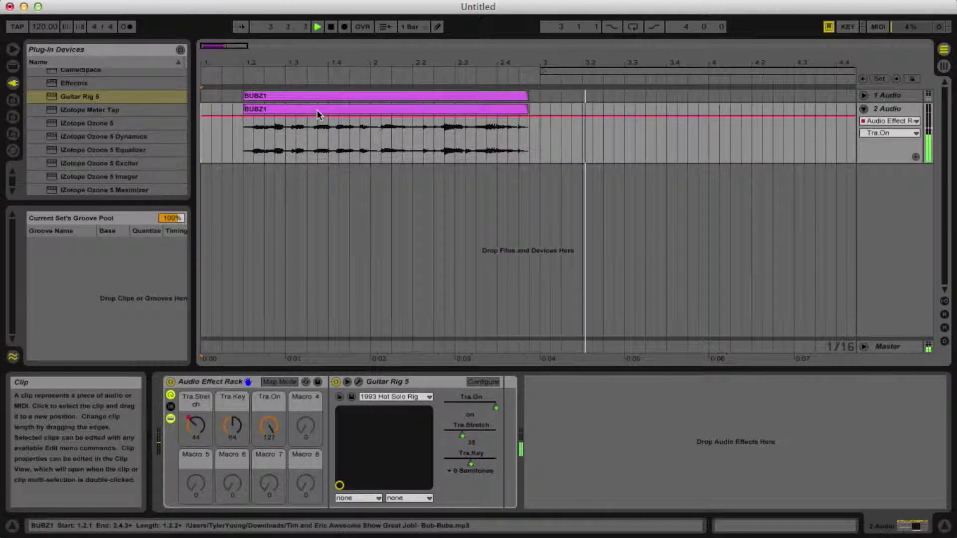
left_click(331, 27)
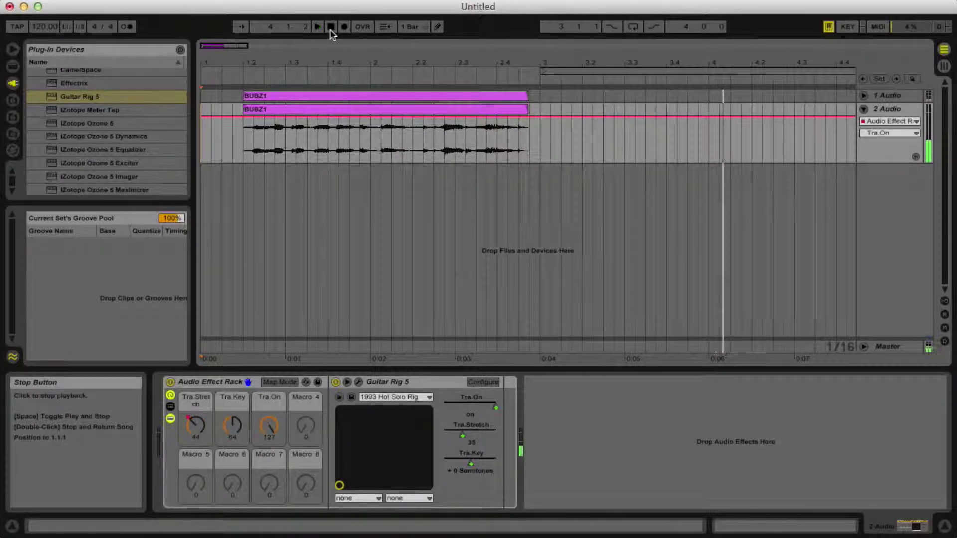
left_click(330, 28)
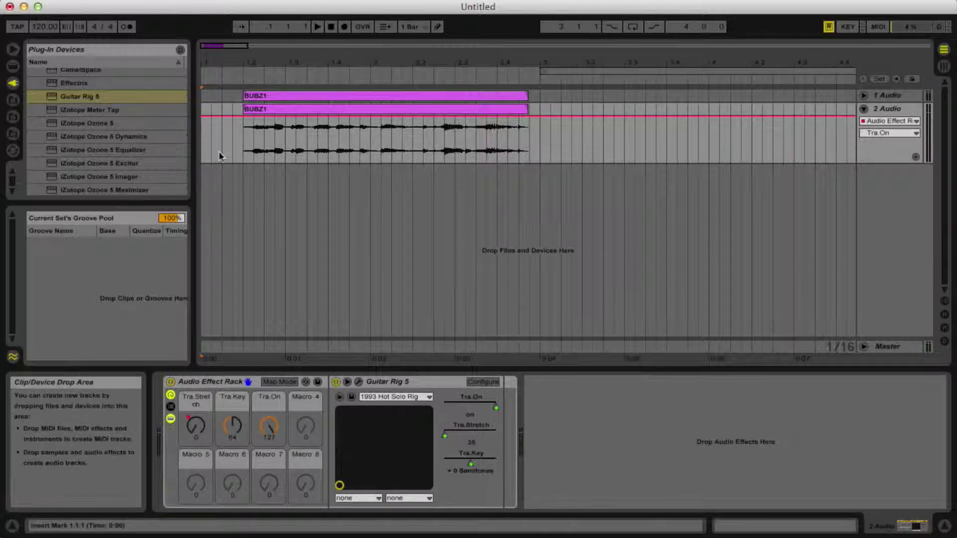
Push the Tra.Key breakpoint later so its ramp falls to about -22 semitones, auditioning playback
left_click(230, 427)
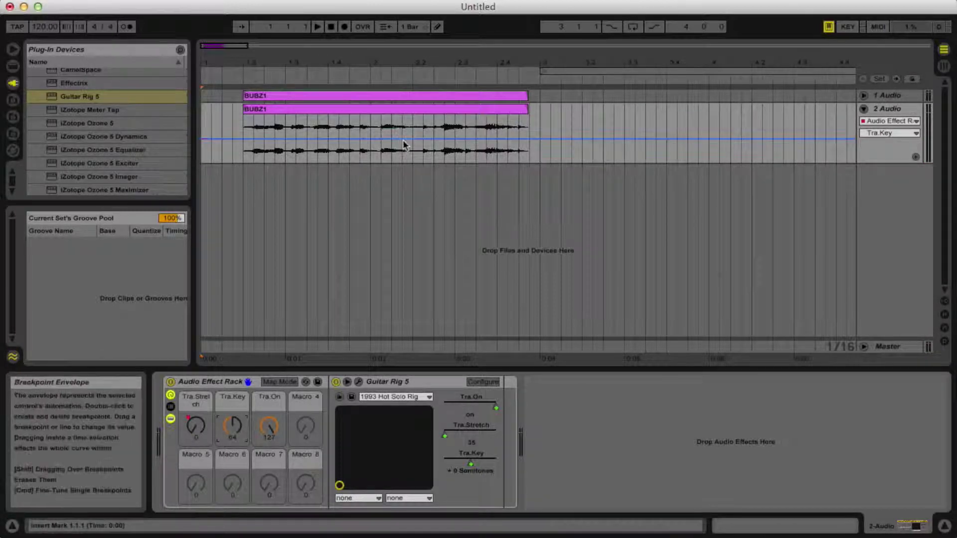
key("space")
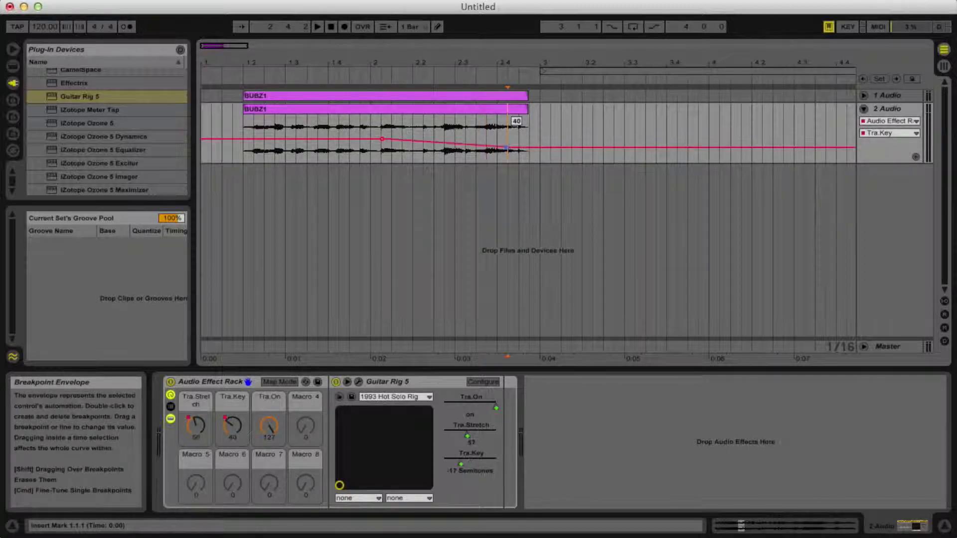
left_click_drag(506, 148, 516, 148)
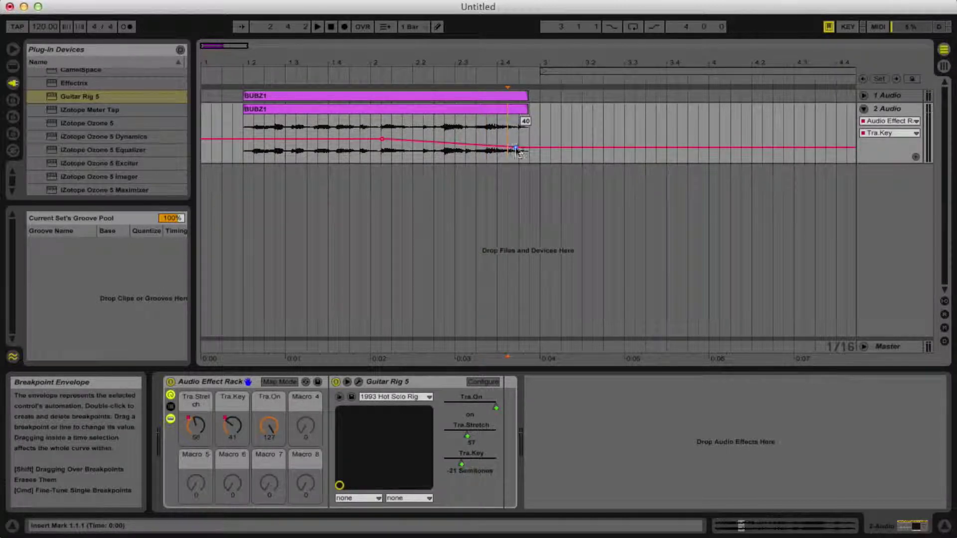
left_click(330, 27)
key("space")
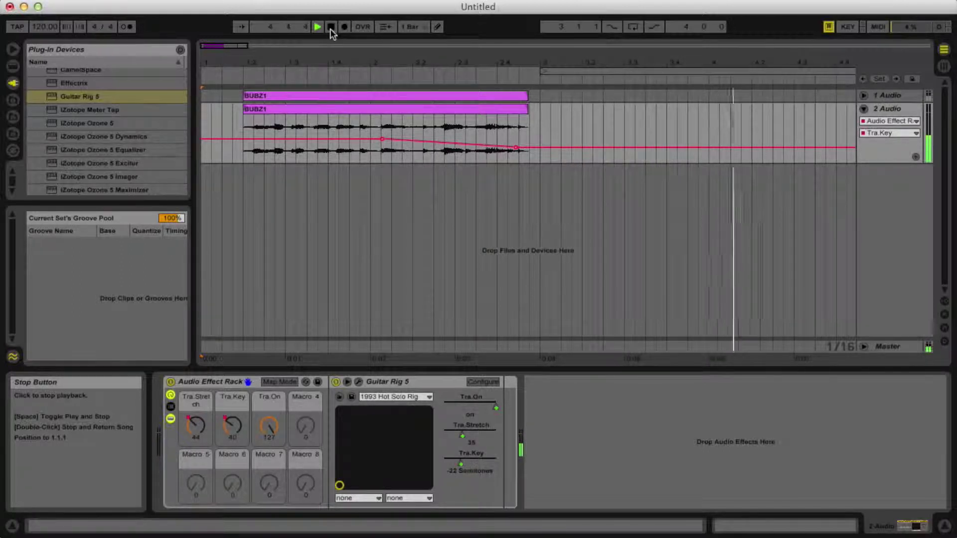
left_click(330, 27)
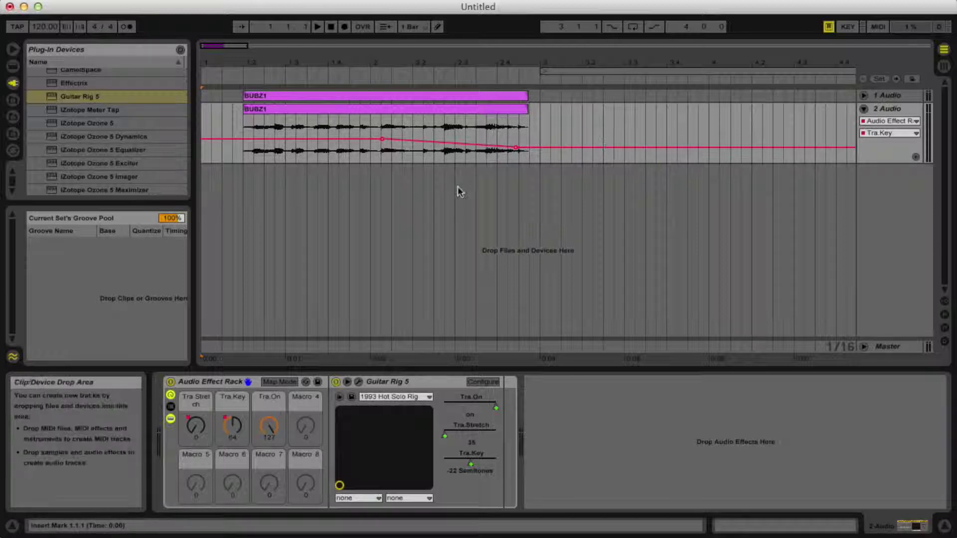
left_click(261, 437)
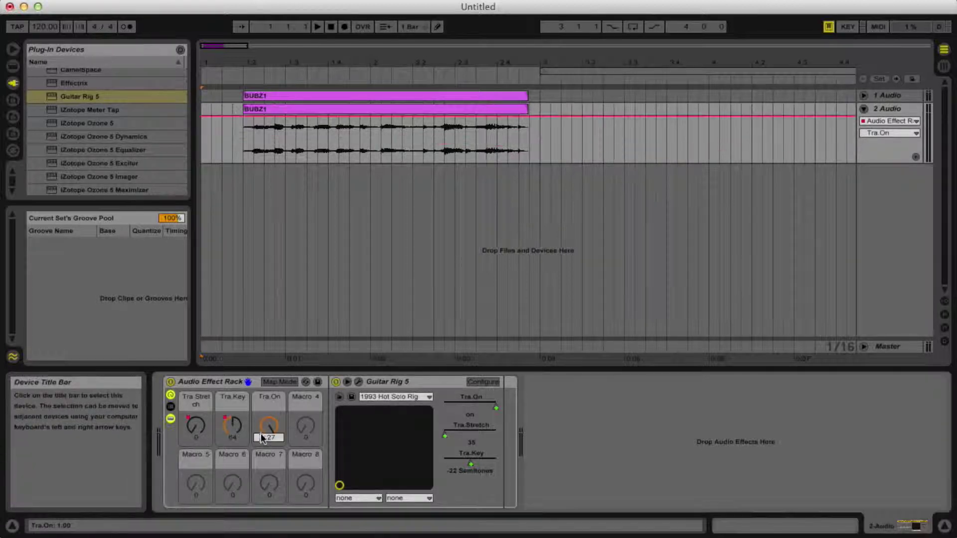
left_click_drag(261, 438, 261, 443)
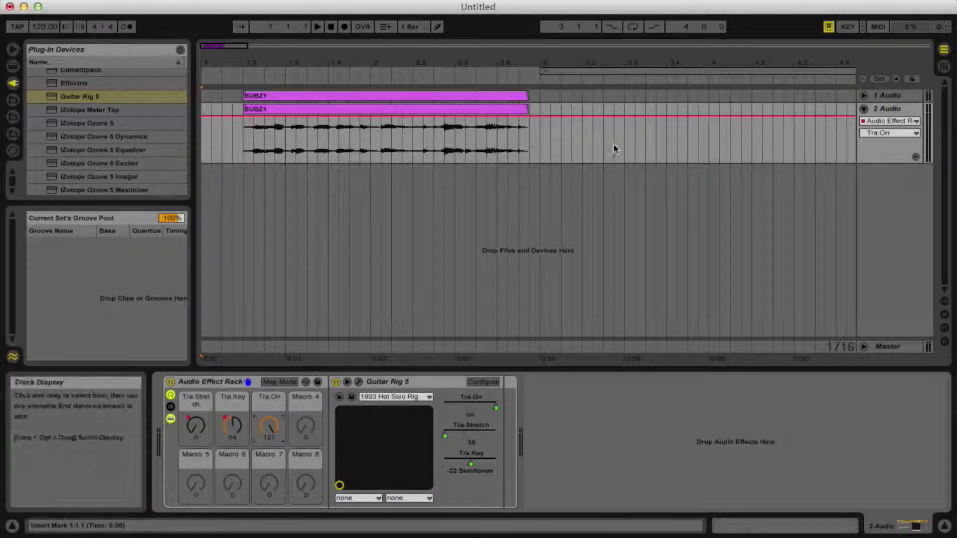
left_click(705, 116)
mouse_move(740, 118)
left_mouse_down()
mouse_move(738, 130)
mouse_move(790, 162)
mouse_move(735, 160)
left_mouse_up()
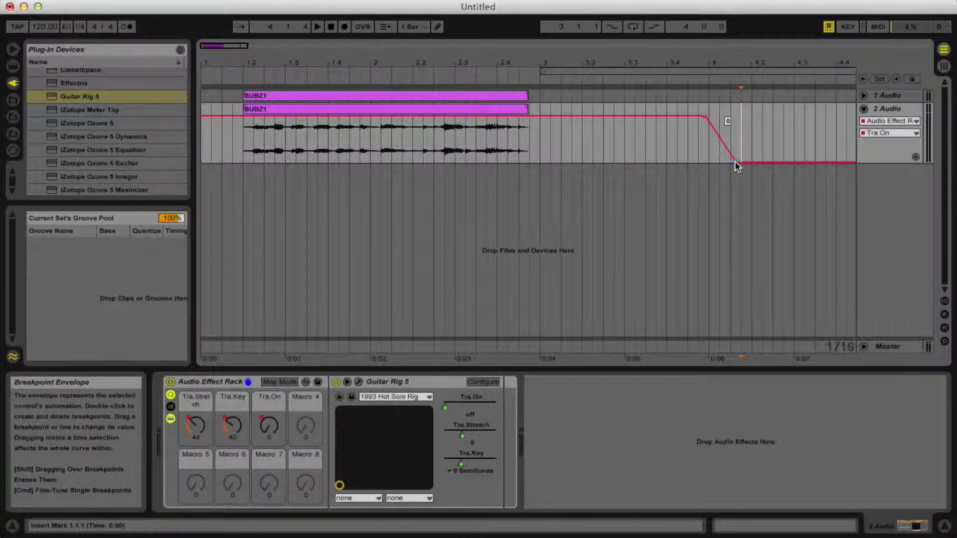
left_click(236, 141)
key("space")
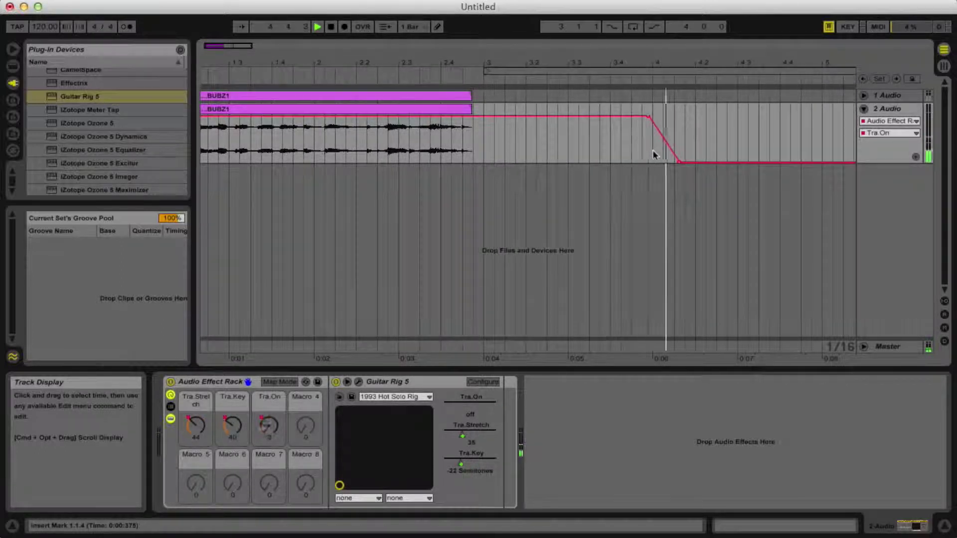
left_click(677, 162)
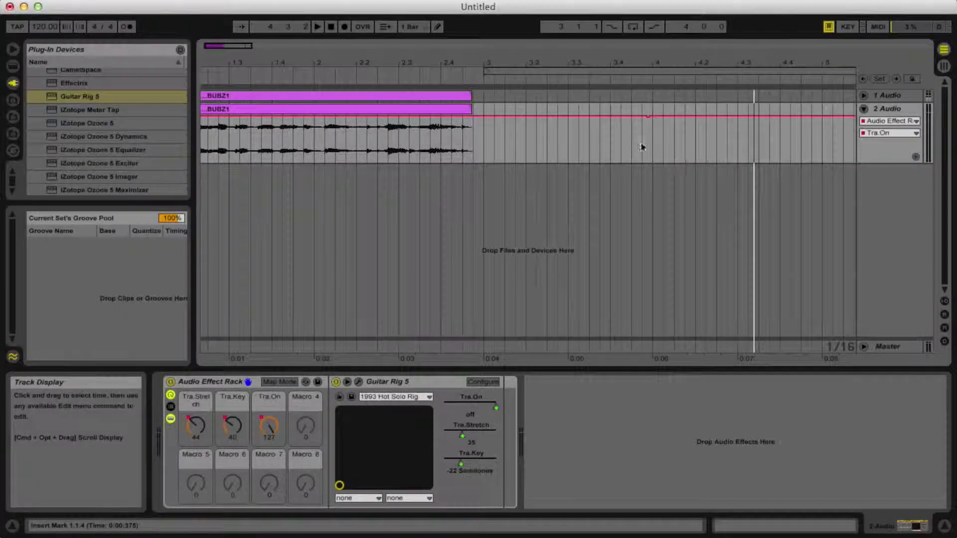
scroll(627, 143, "left", 2)
scroll(627, 138, "left", 1)
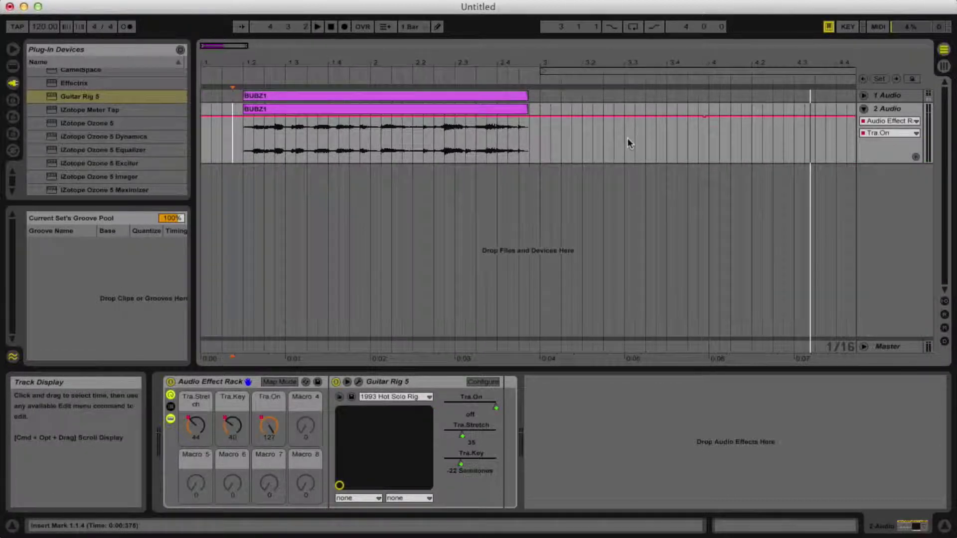
Add Beat Masher from Special FX below Transpose Stretch in the Guitar Rig rack
left_click(359, 381)
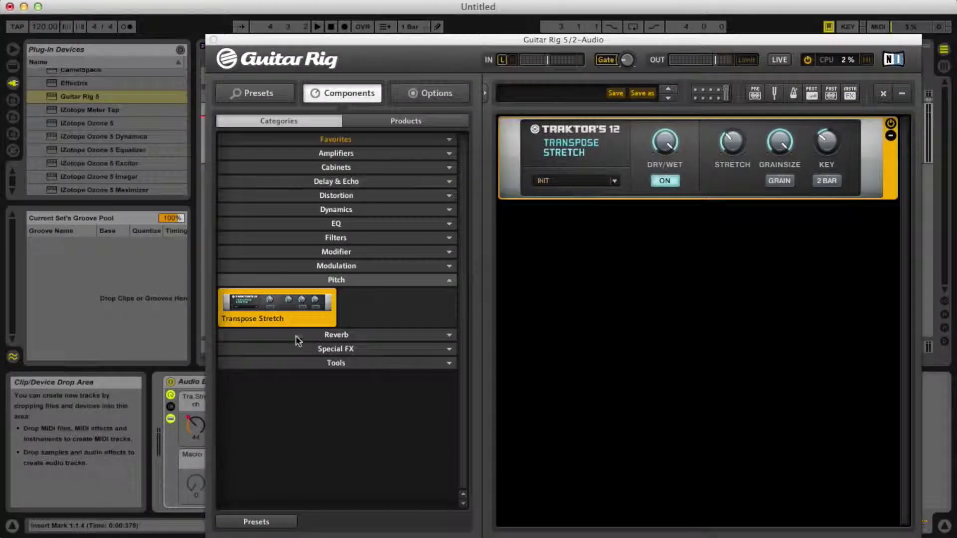
left_click(333, 353)
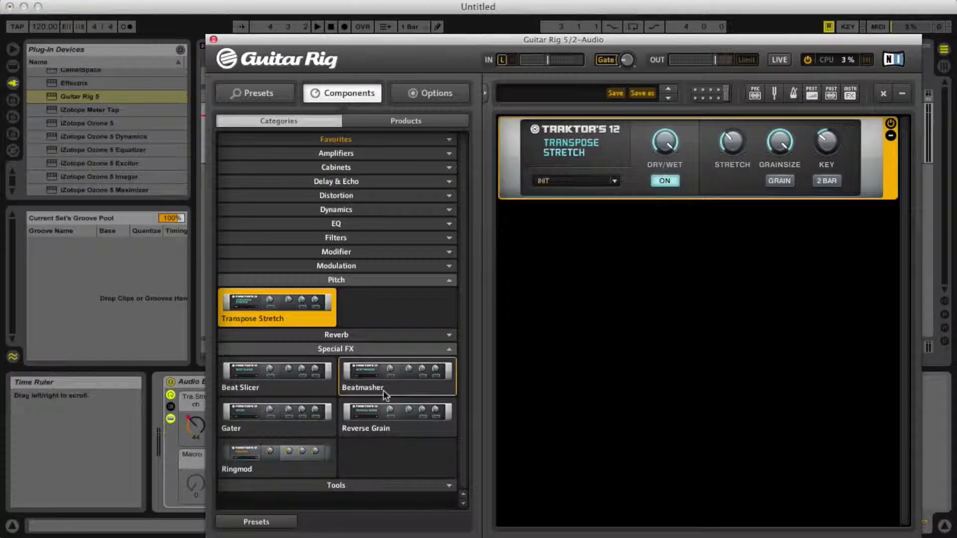
left_click_drag(384, 393, 654, 321)
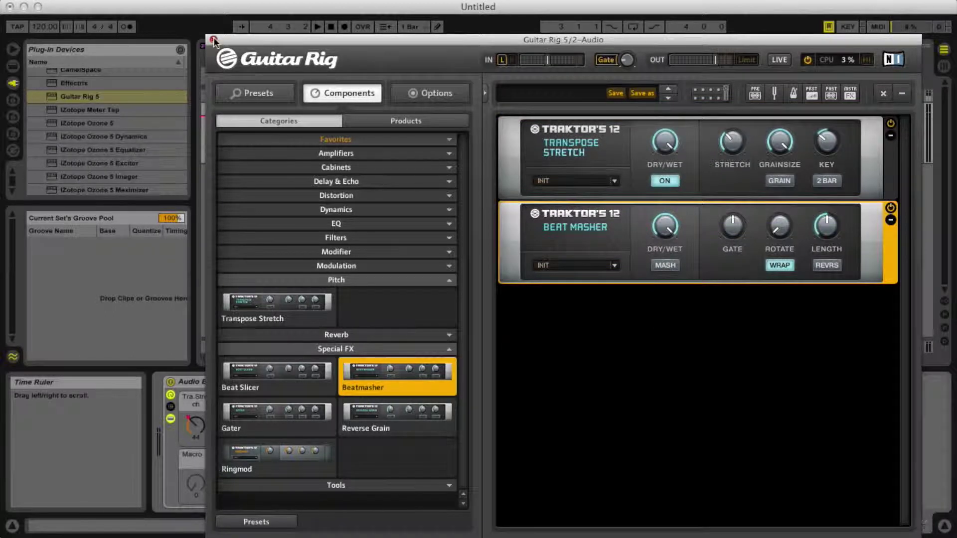
Switch on Beat Masher's MASH, raise ROTATE while playing, and close the plug-in window
left_click(330, 27)
key("space")
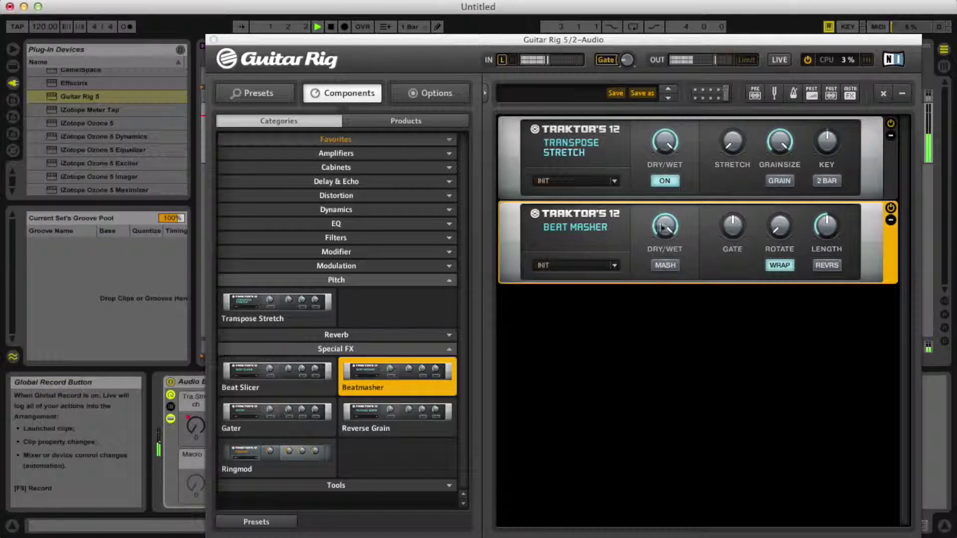
left_click(665, 265)
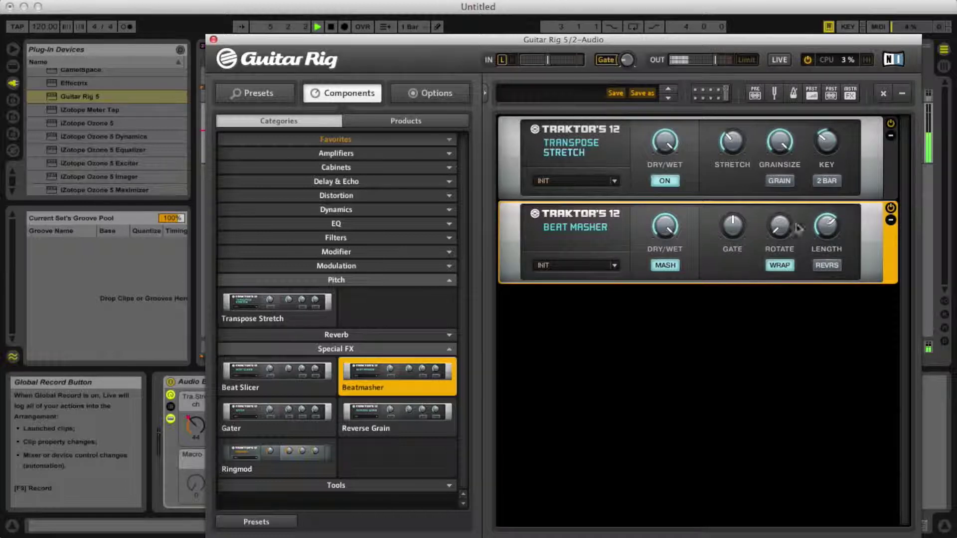
left_click_drag(783, 233, 797, 312)
mouse_move(736, 232)
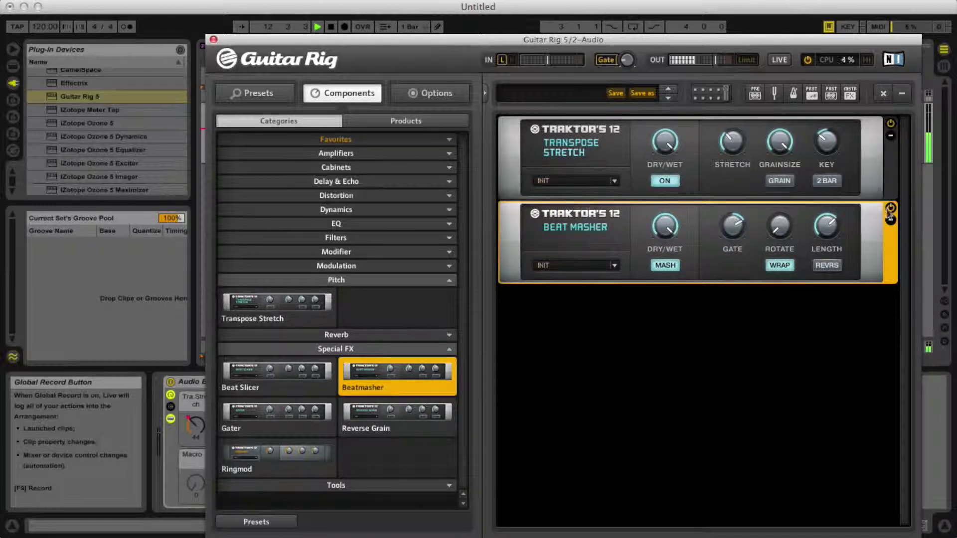
left_click(213, 39)
Stop the Beat Masher playback from the transport bar
left_click(331, 27)
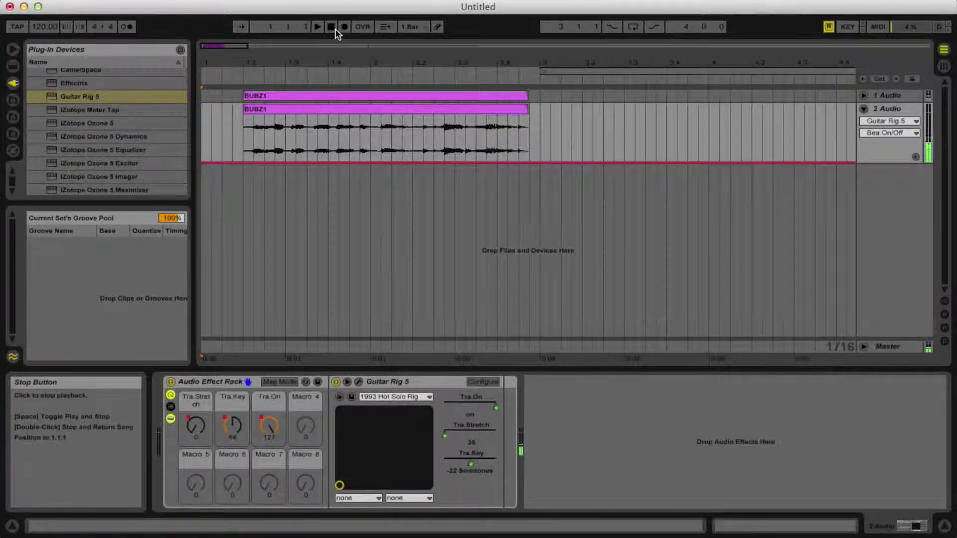